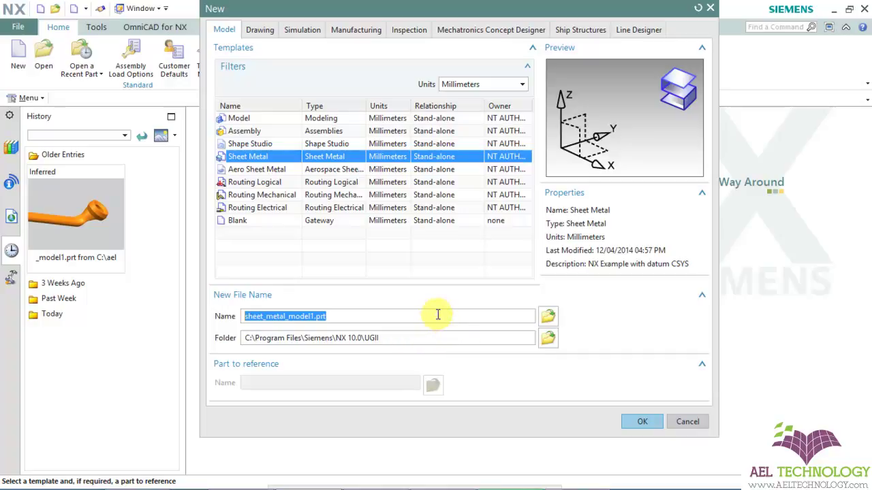
- Create the new Sheet Metal part sheet_metal_model1.prt in millimetres
left_click(644, 422)
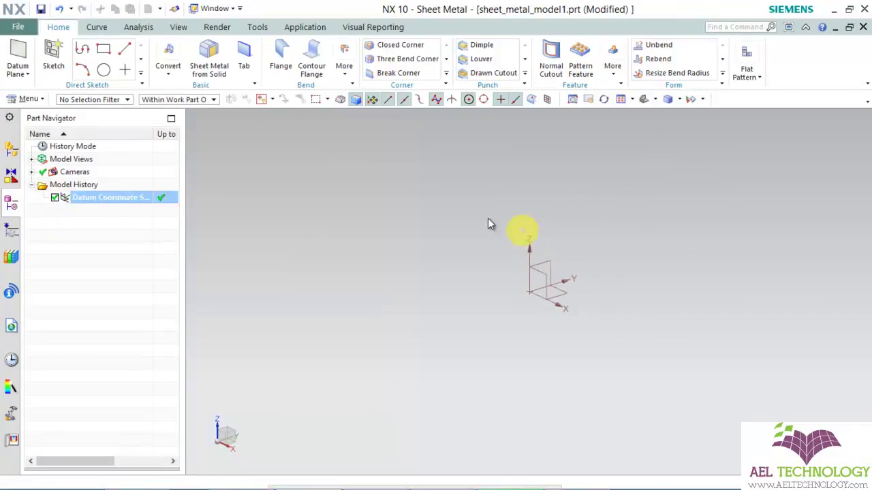
- Start a Tab feature of type Base, keeping the default 3 mm thickness
left_click(247, 63)
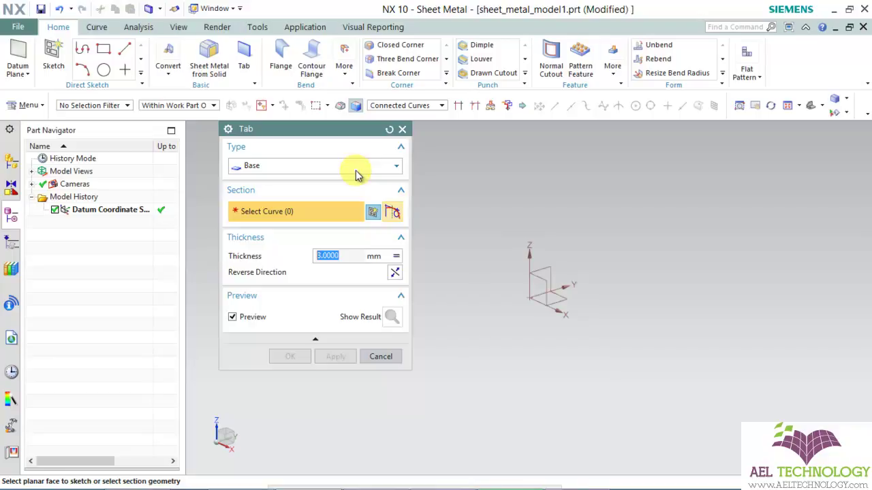
left_click(357, 170)
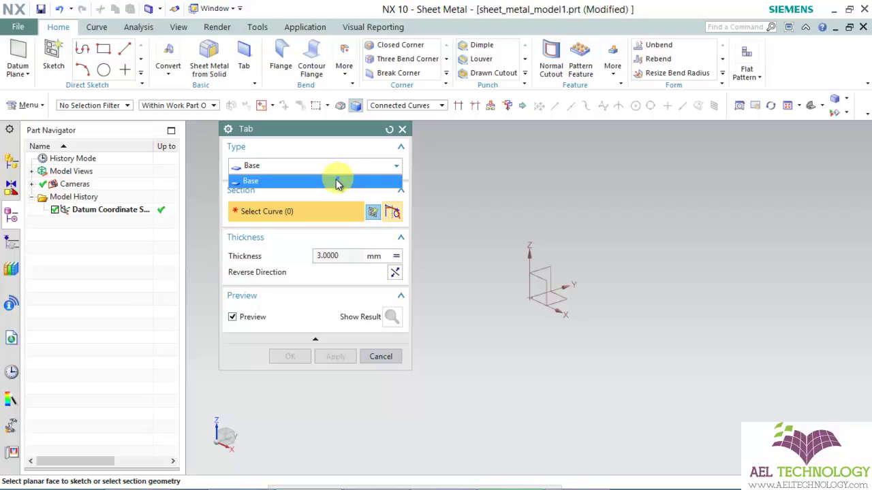
left_click(334, 181)
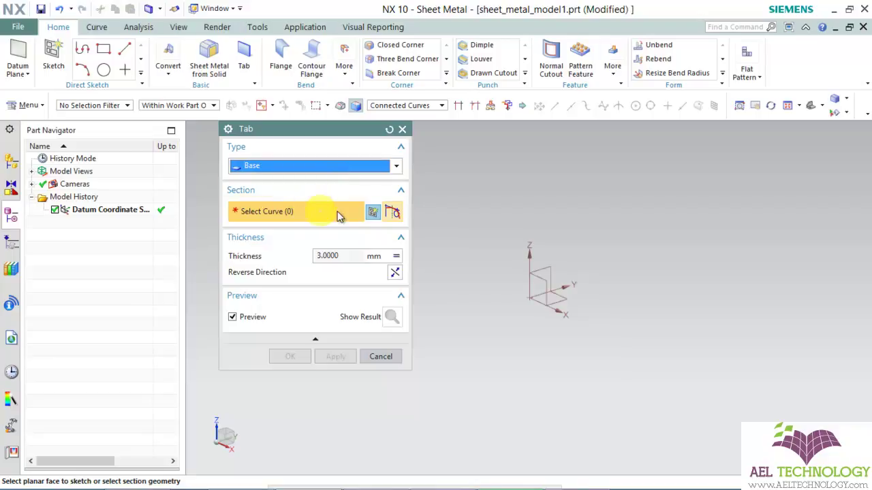
left_click(374, 213)
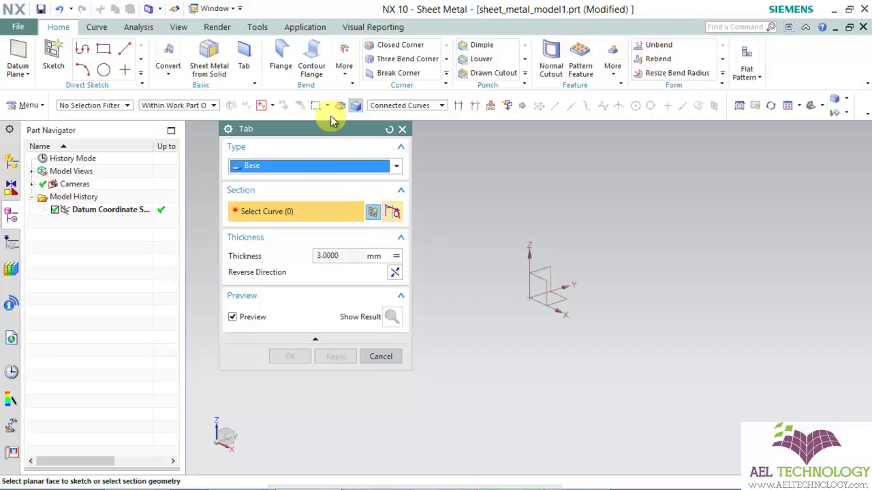
- Create the tab's section sketch on the datum XY plane
left_click(374, 213)
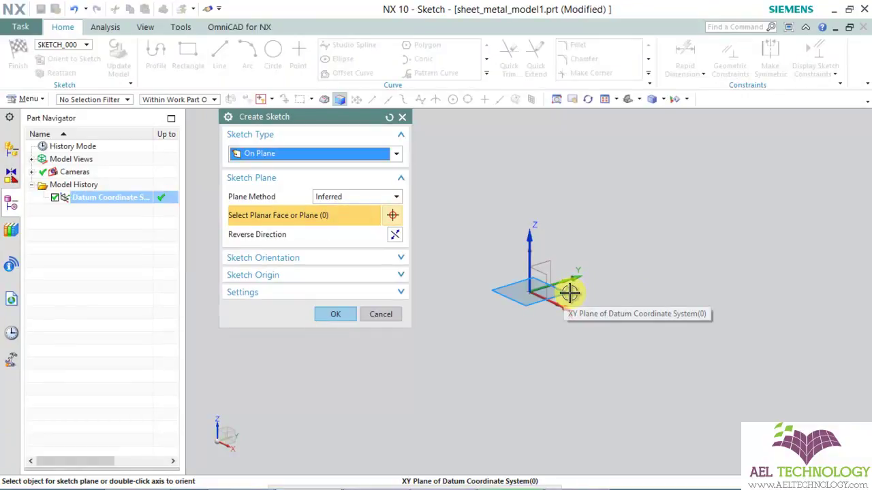
left_click(565, 292)
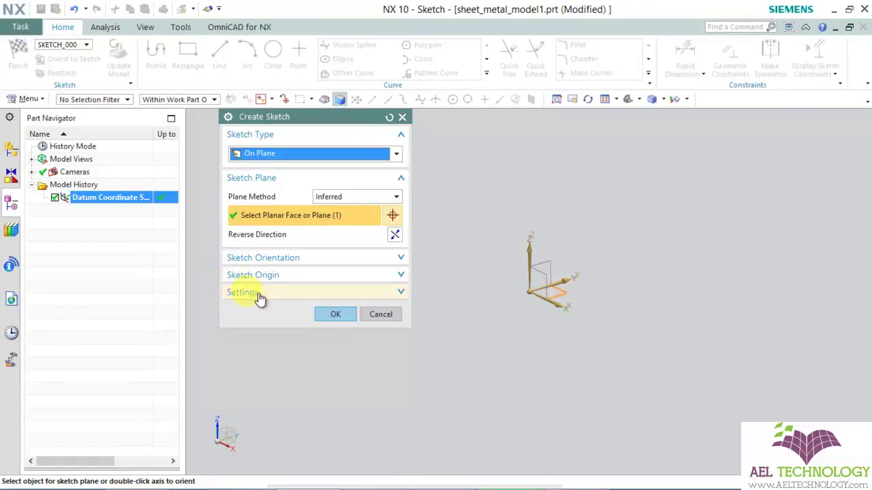
left_click(330, 315)
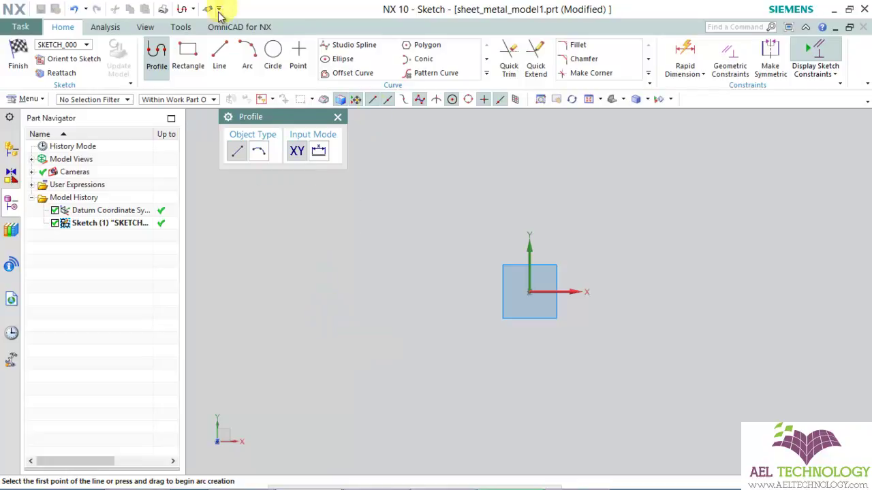
- Draw a 106 by 76 rectangle with one corner at the origin
left_click(188, 55)
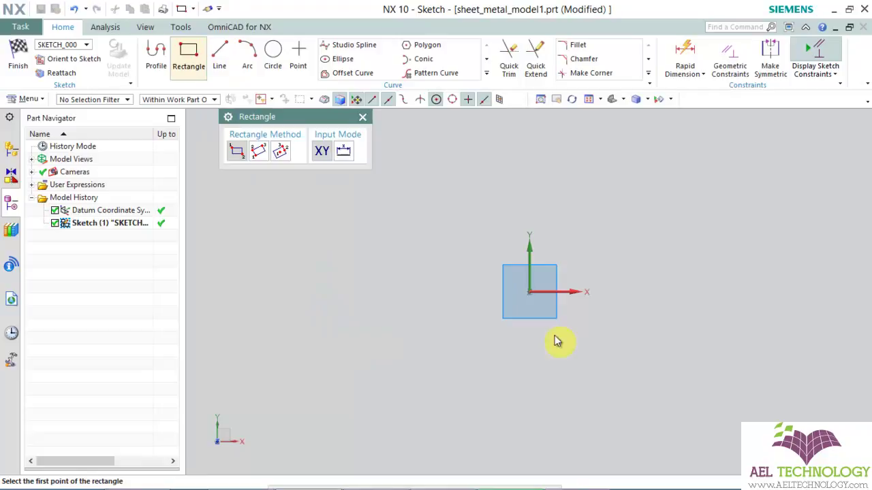
left_click(529, 291)
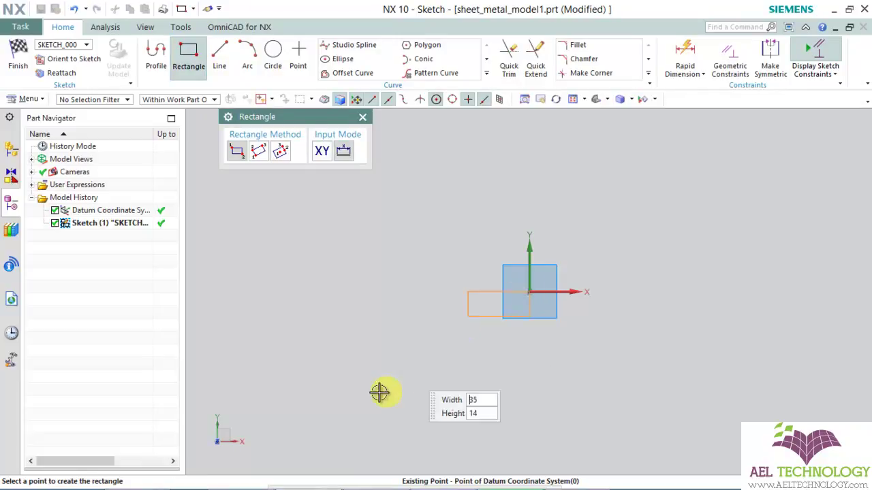
left_click(344, 424)
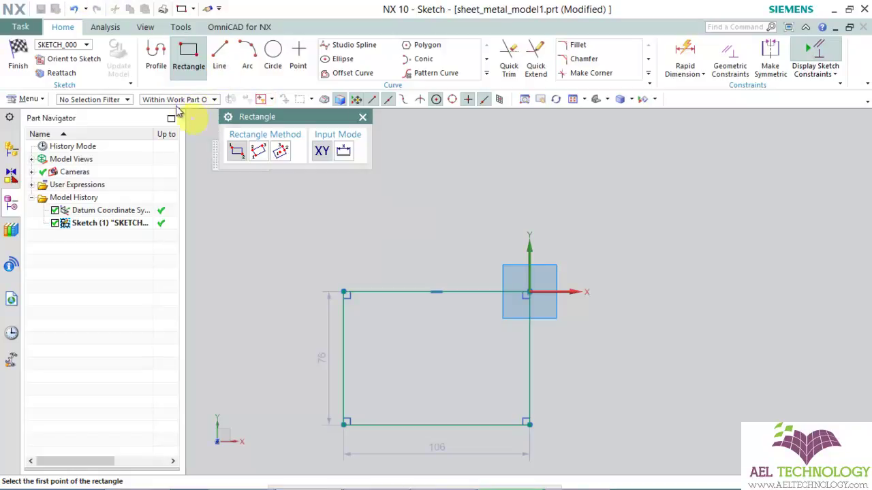
- Delete the rectangle's left and bottom edges, leaving two perpendicular lines
left_click(218, 52)
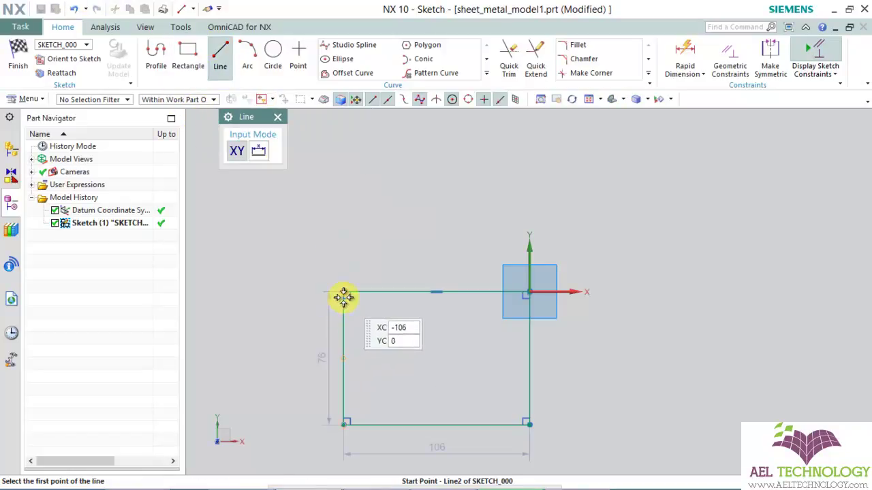
key("Escape")
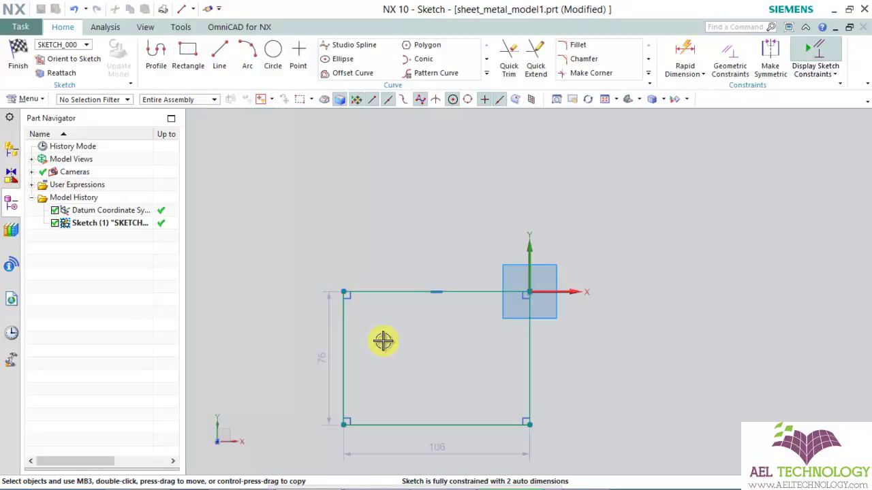
left_click(343, 350)
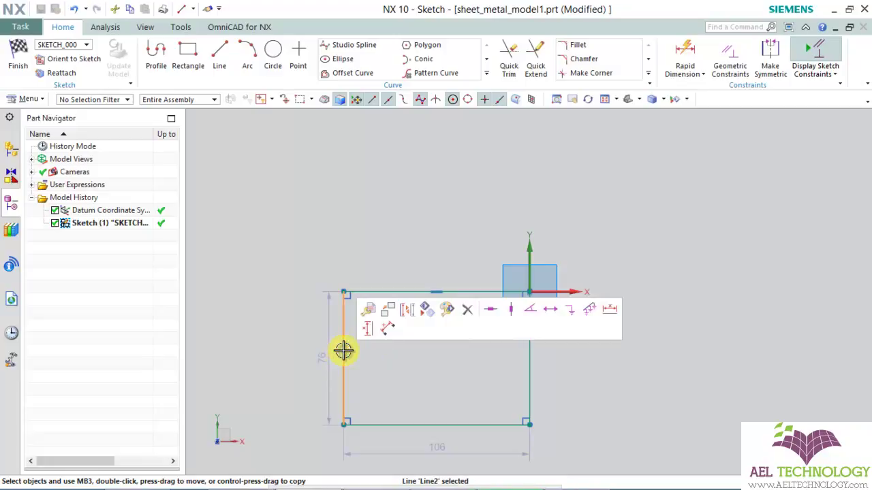
key("Delete")
left_click(425, 425)
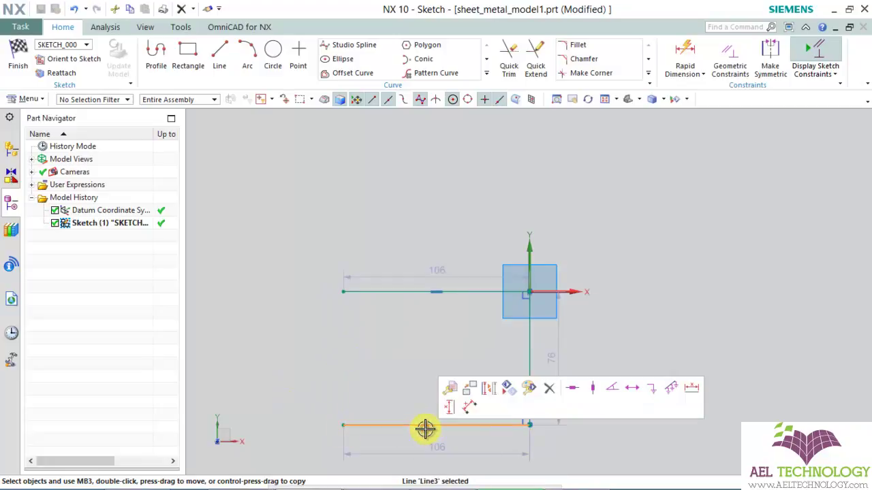
key("Delete")
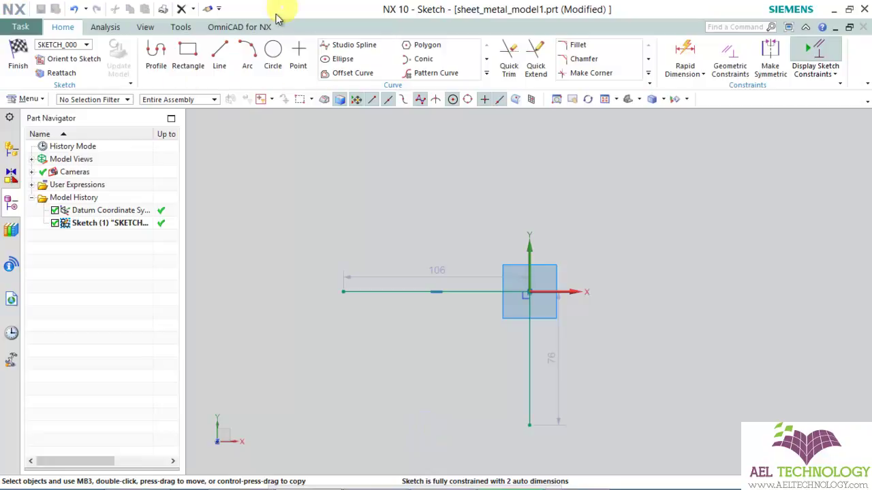
left_click(220, 52)
- Draw the stepped lines: 32 down, 30 right, down, 19 right, down
left_click(344, 291)
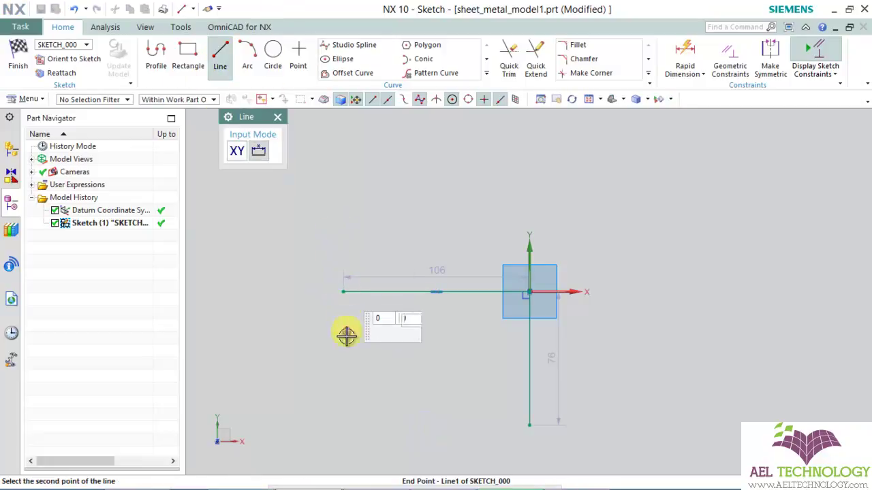
left_click(345, 348)
left_click(344, 348)
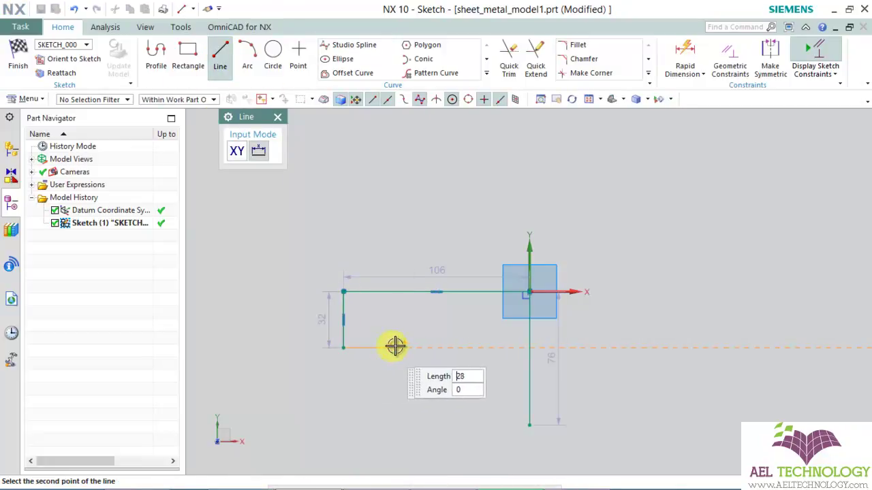
left_click(396, 349)
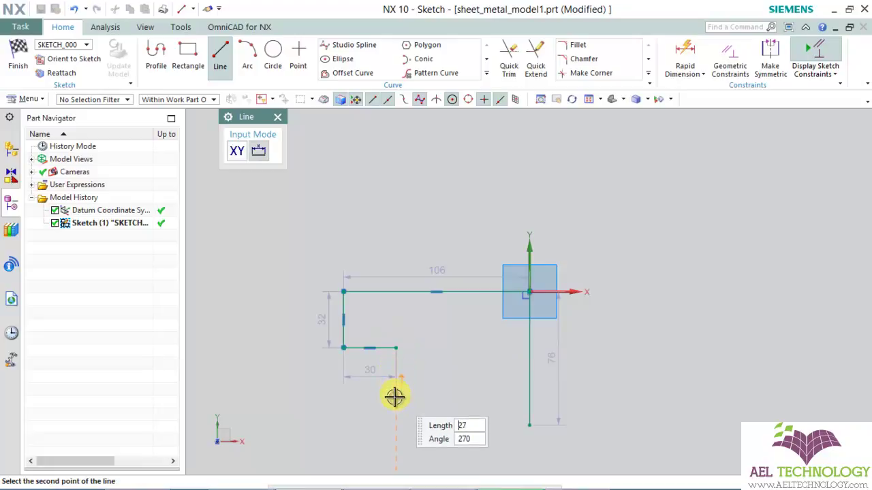
left_click(395, 400)
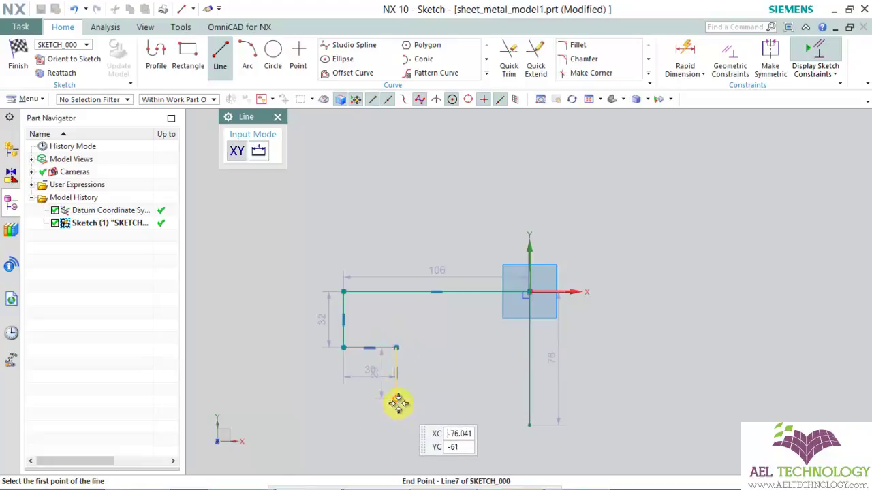
left_click(430, 399)
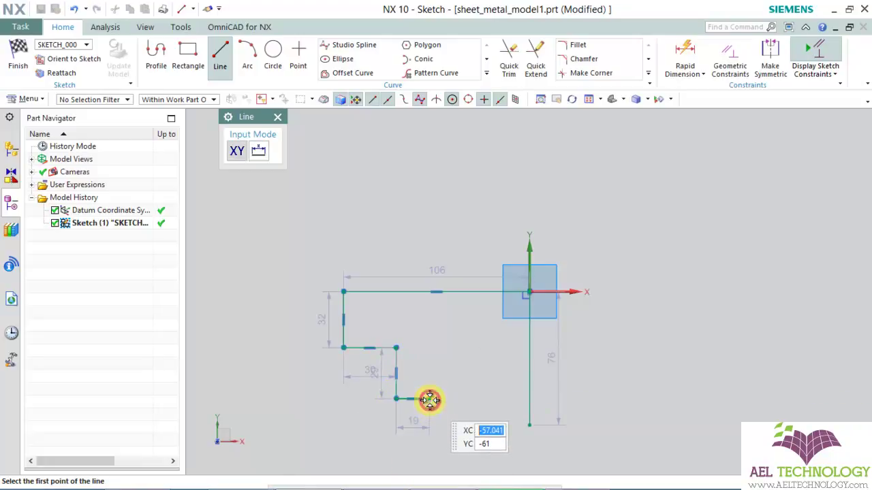
left_click(431, 448)
scroll(477, 315, "down", 4)
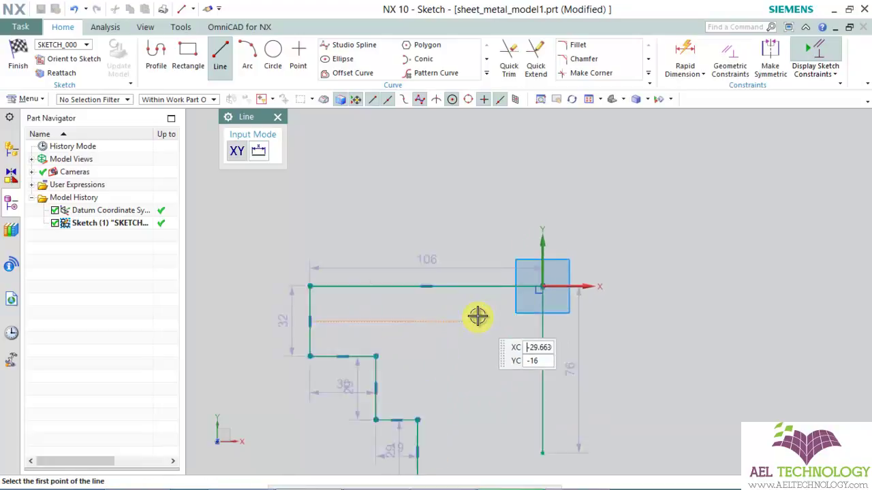
- Add a 40 horizontal line, a 50 vertical line and a diagonal closing the profile
left_click(453, 386)
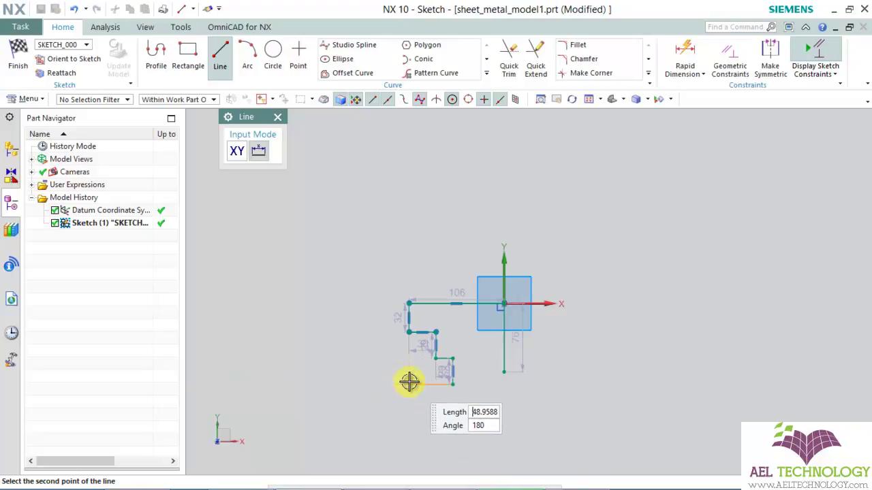
type("40")
key("Return")
left_click(409, 386)
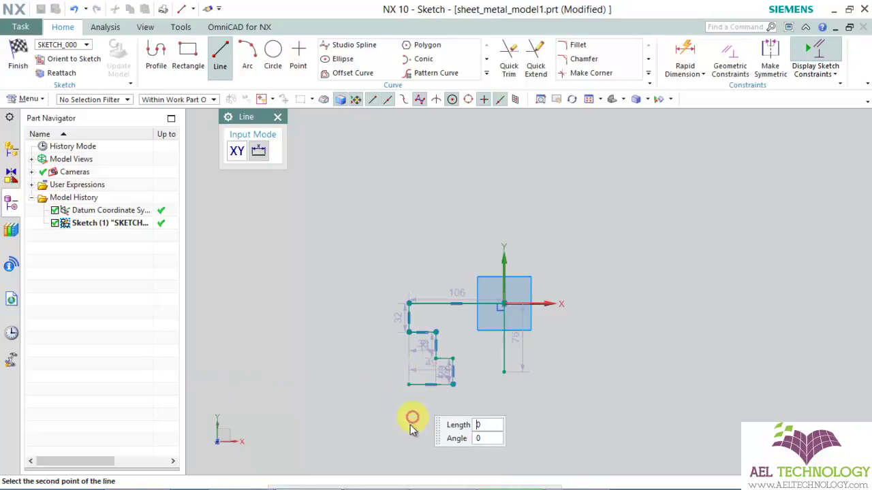
type("50")
key("Return")
left_click(409, 427)
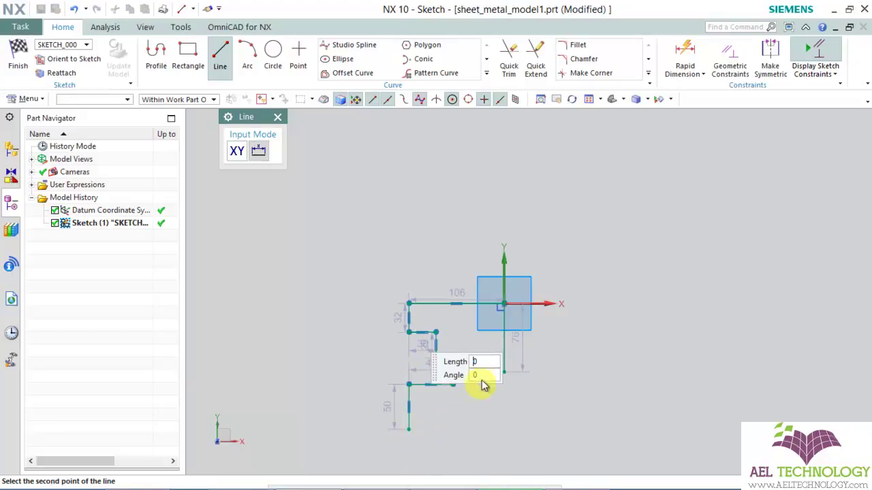
left_click(504, 372)
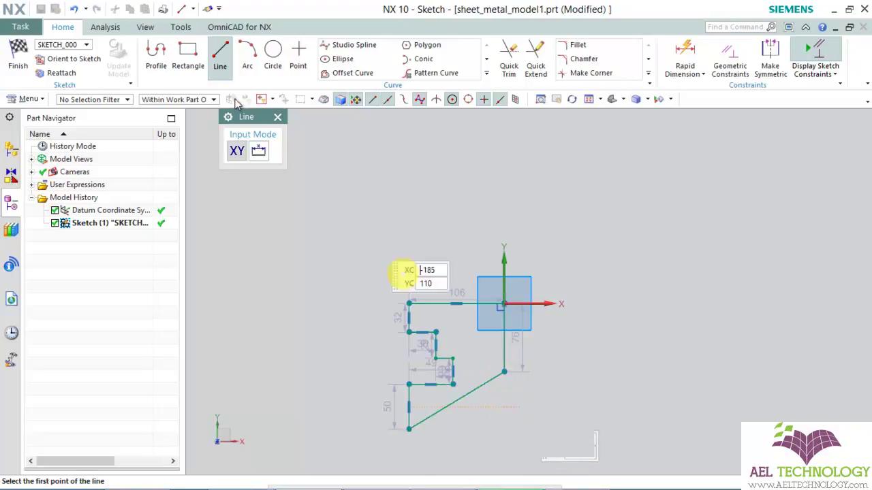
left_click(589, 99)
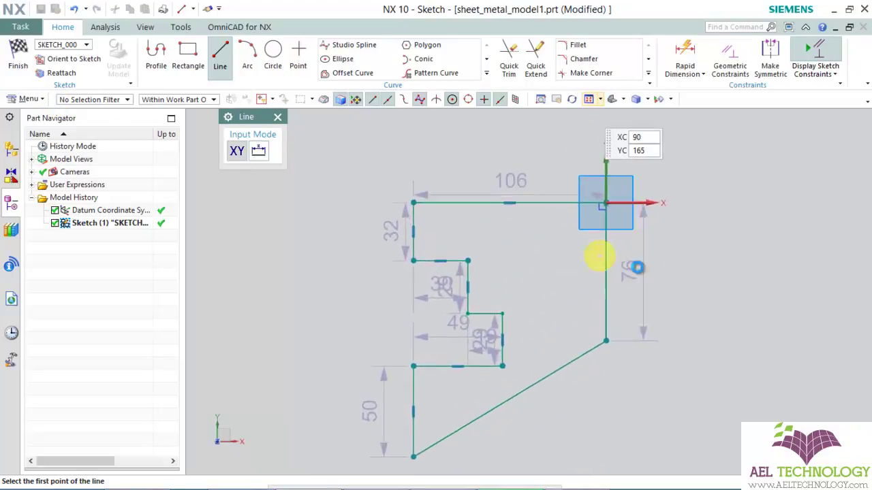
key("Escape")
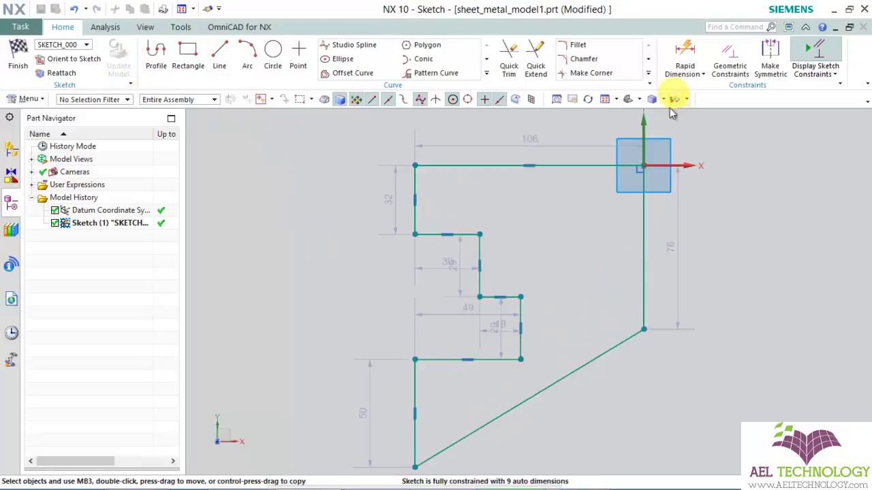
- Change the 106 width and 76 height dimensions to 70 each
double_click(463, 147)
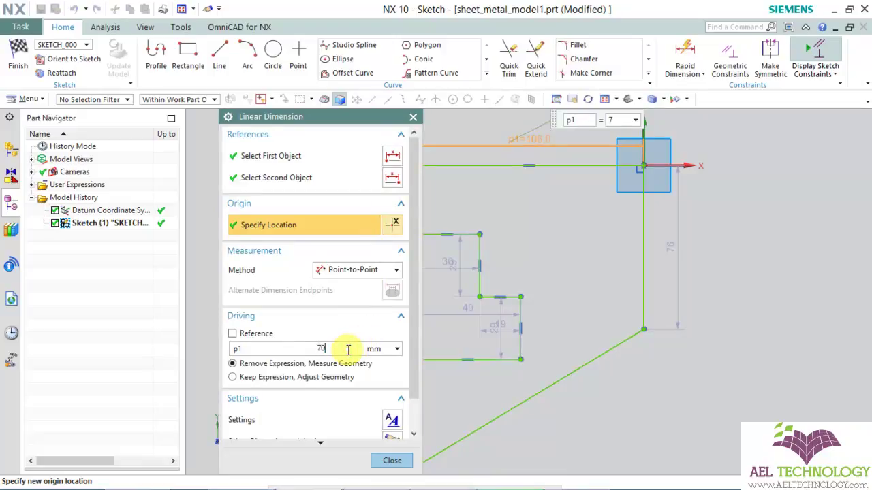
type("70")
key("Return")
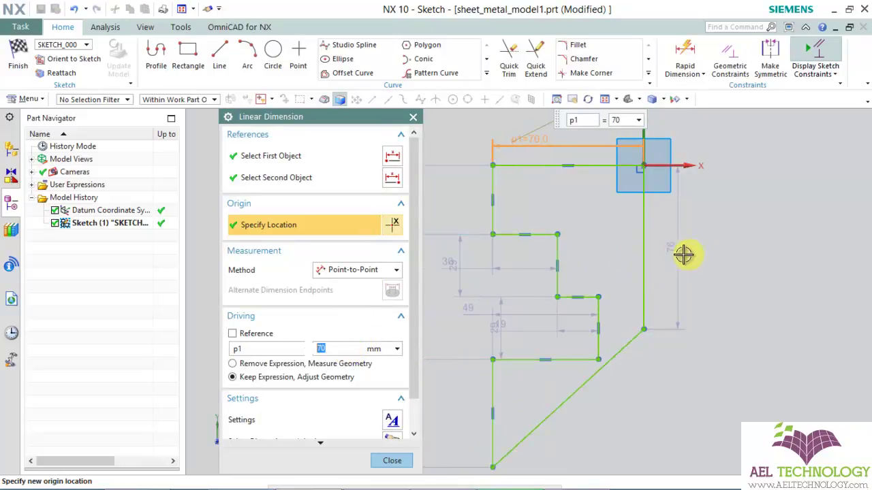
middle_click(726, 352)
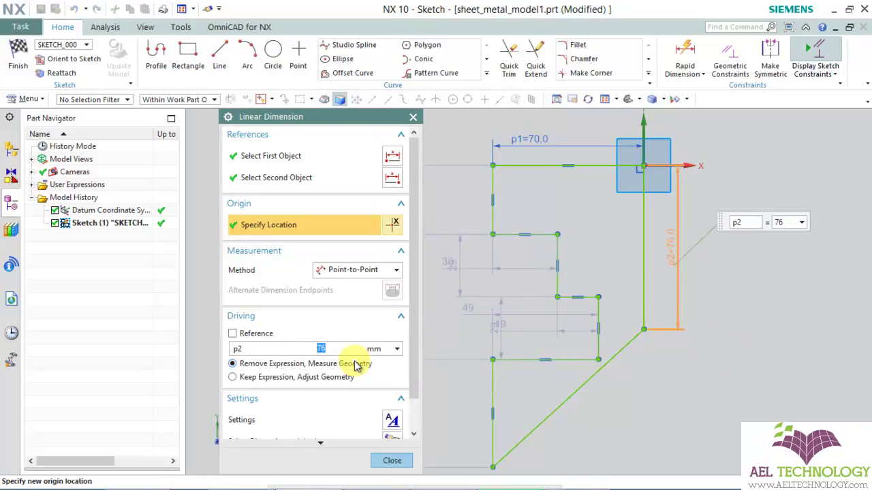
key("Return")
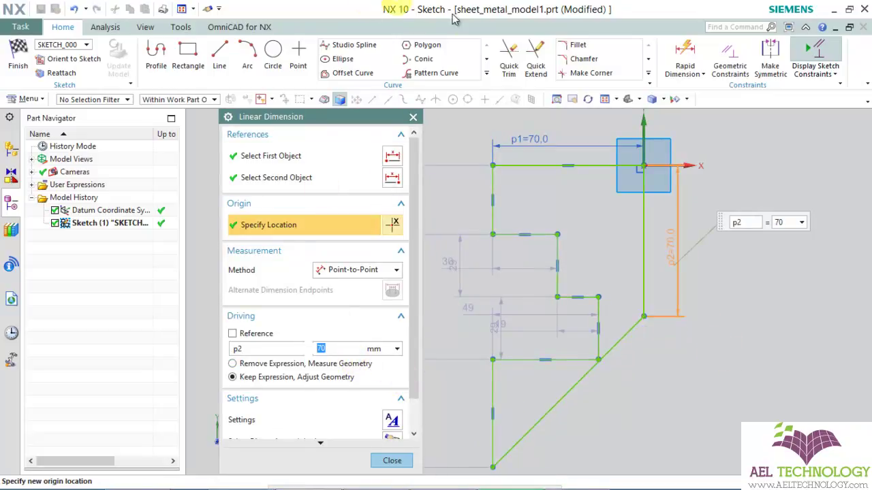
left_click(414, 116)
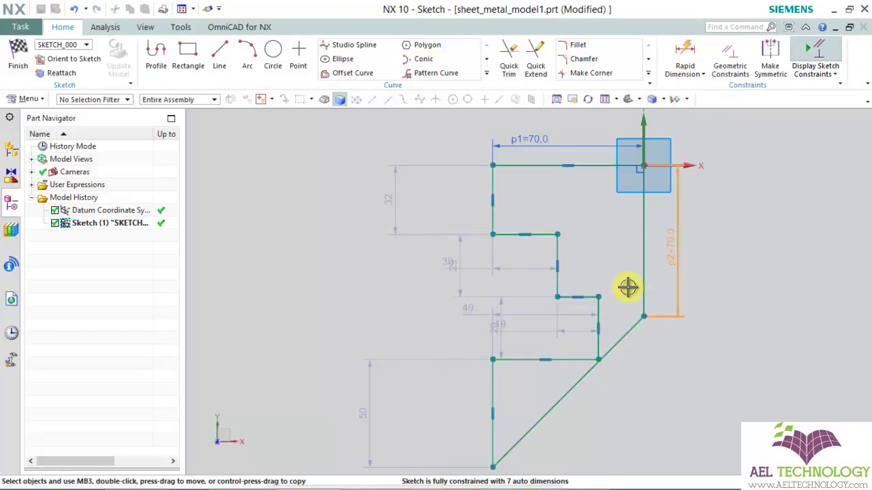
- Change the 32 top step height dimension to 20
scroll(628, 287, "down", 1)
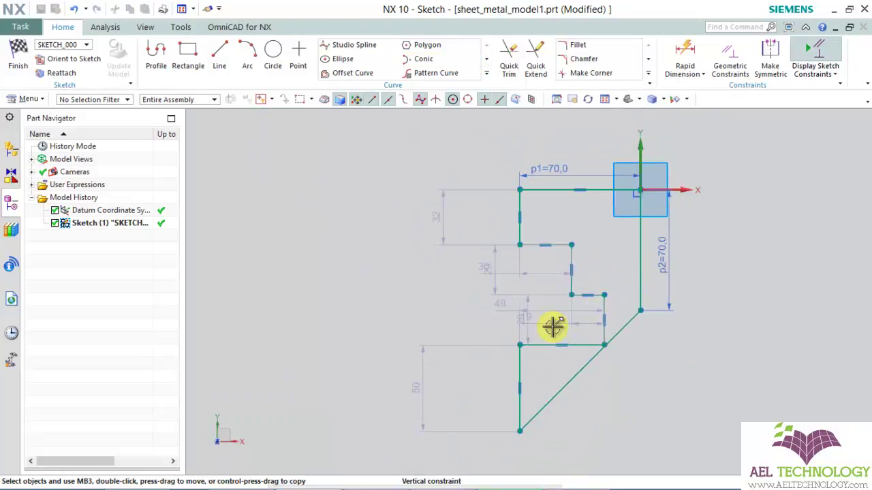
double_click(442, 212)
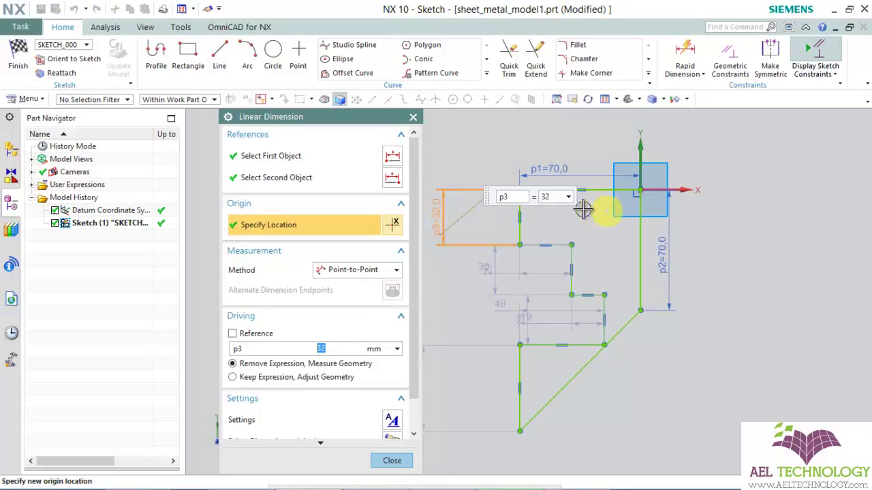
left_click(555, 198)
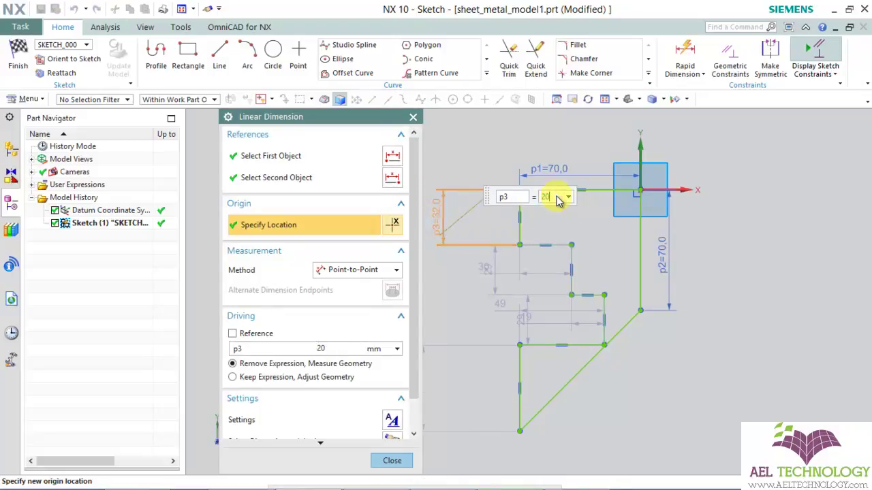
key("Return")
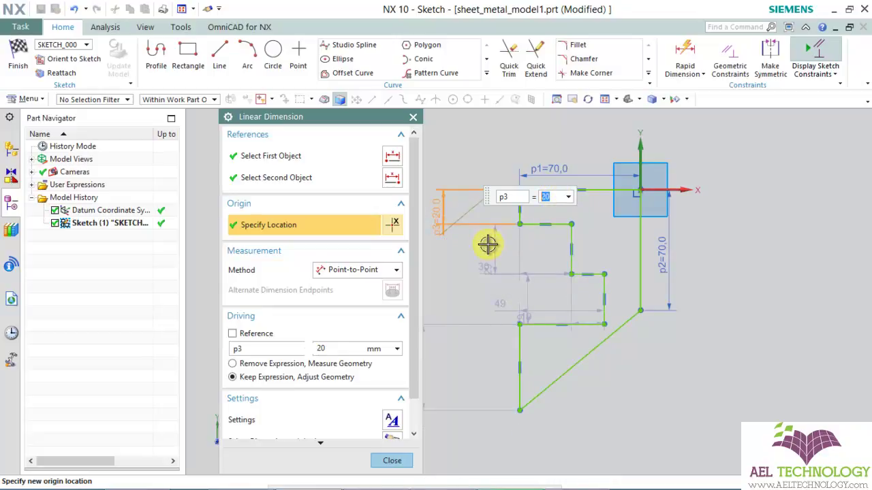
scroll(488, 244, "down", 1)
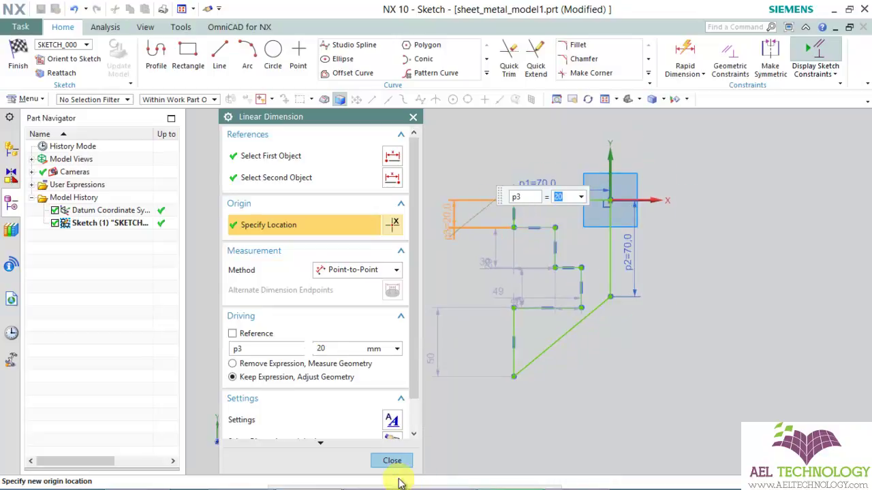
middle_click(495, 260)
scroll(497, 230, "down", 1)
scroll(496, 229, "up", 4)
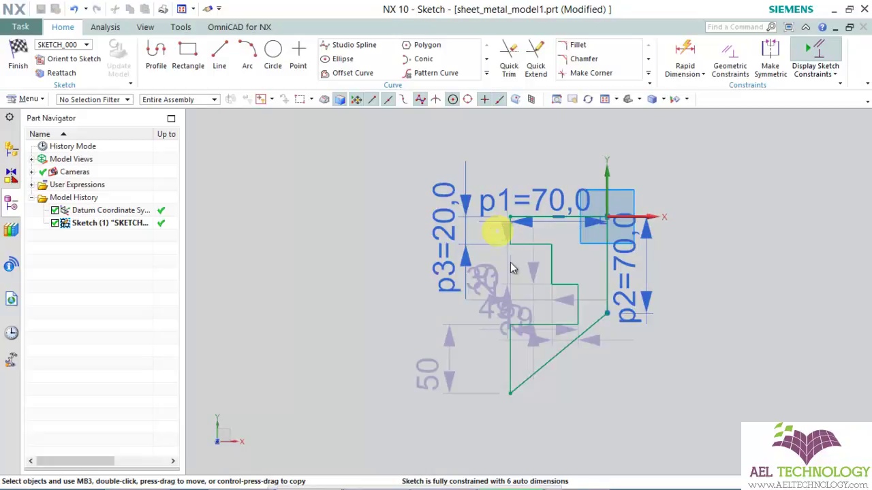
left_click(684, 56)
- Add a vertical dimension p4=40 from the top edge to the step, left of the profile
left_click(555, 169)
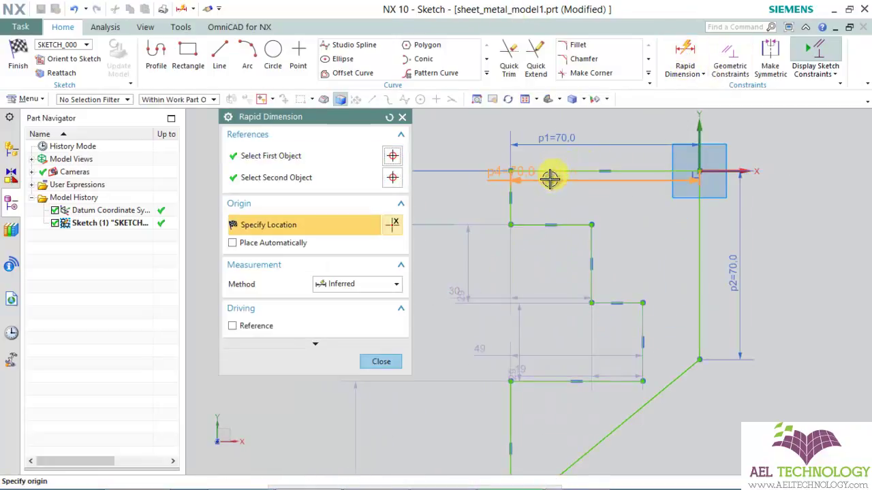
left_click(610, 302)
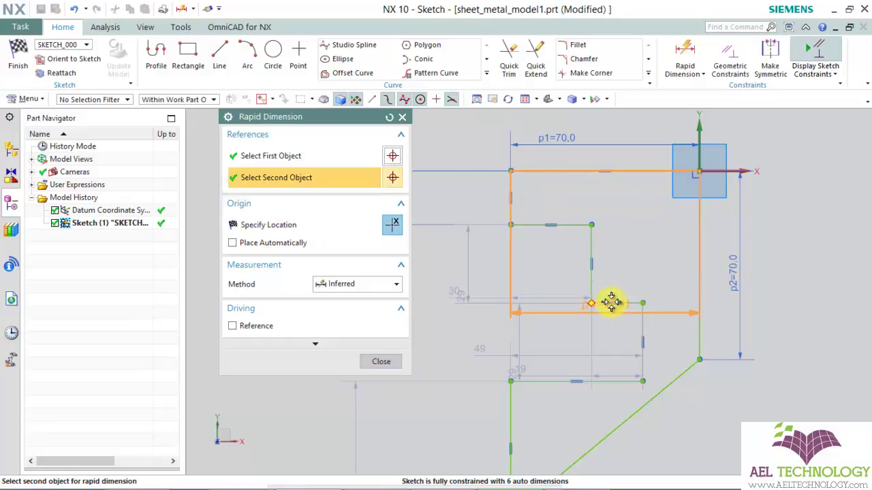
left_click(698, 303)
scroll(699, 299, "up", 3)
scroll(700, 299, "down", 4)
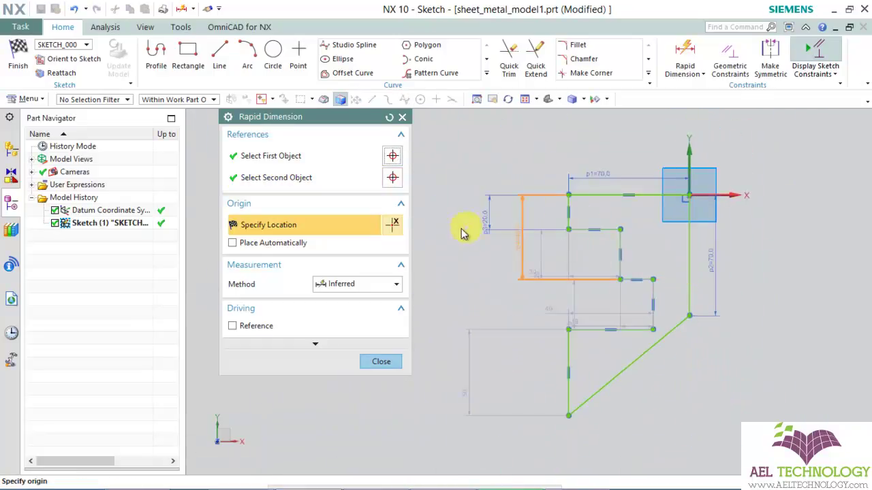
left_click(454, 260)
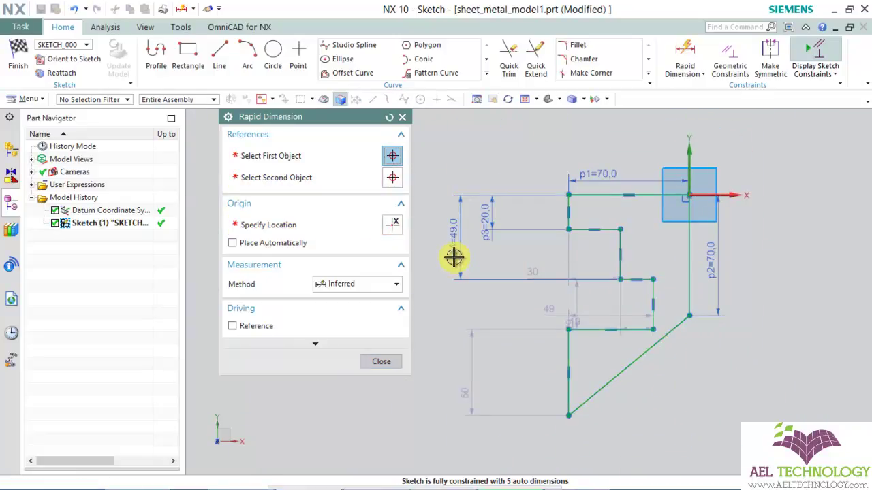
type("40")
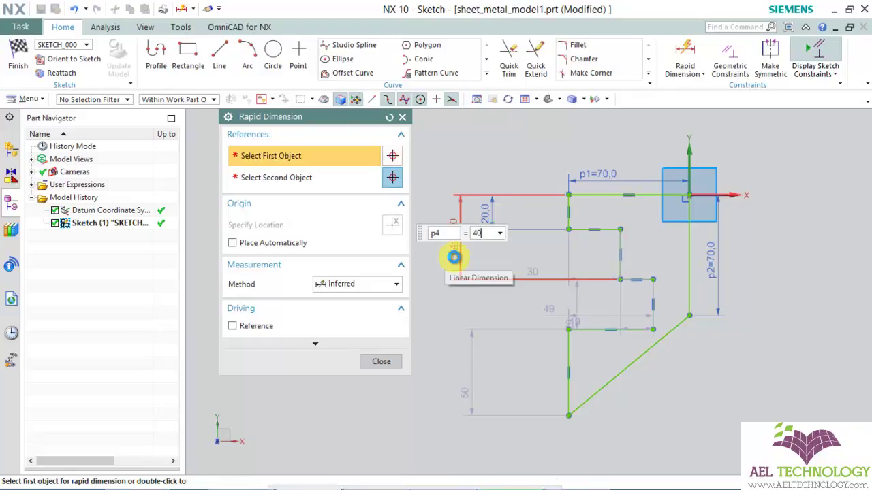
key("Return")
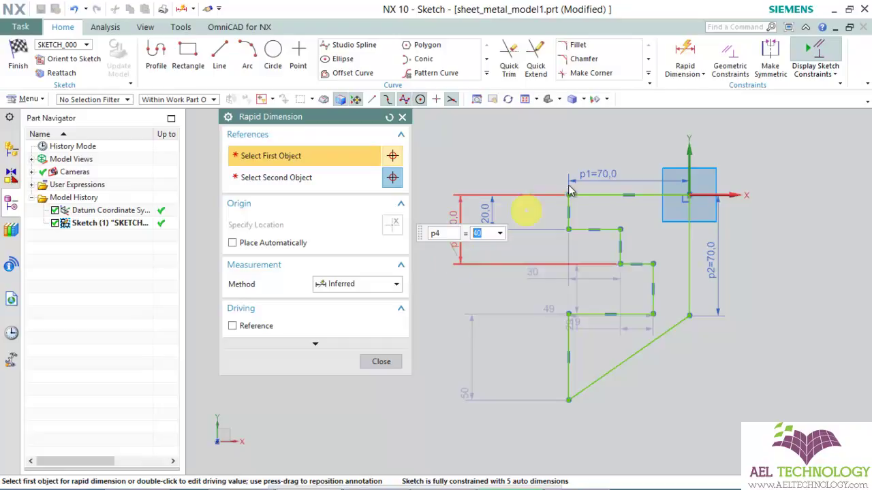
left_click(381, 361)
- Add a vertical dimension p5=65 to the lower edge and move the 70 and 30 dimensions above
left_click(685, 54)
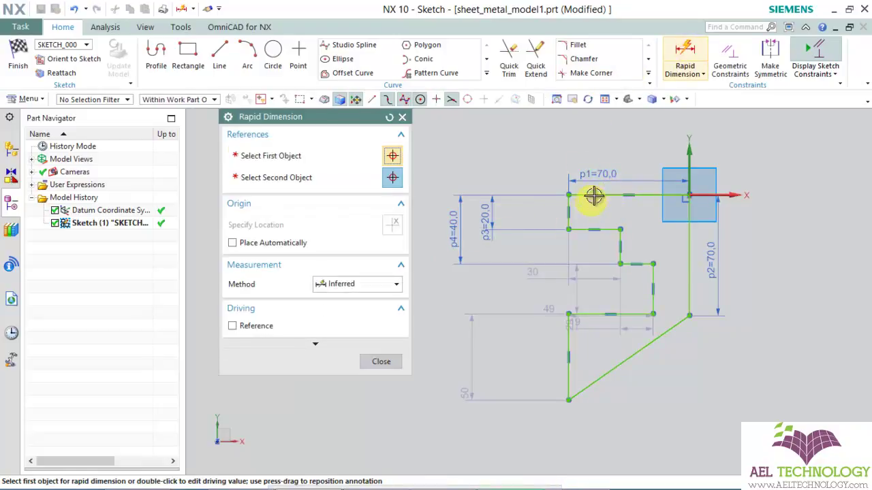
left_click(591, 196)
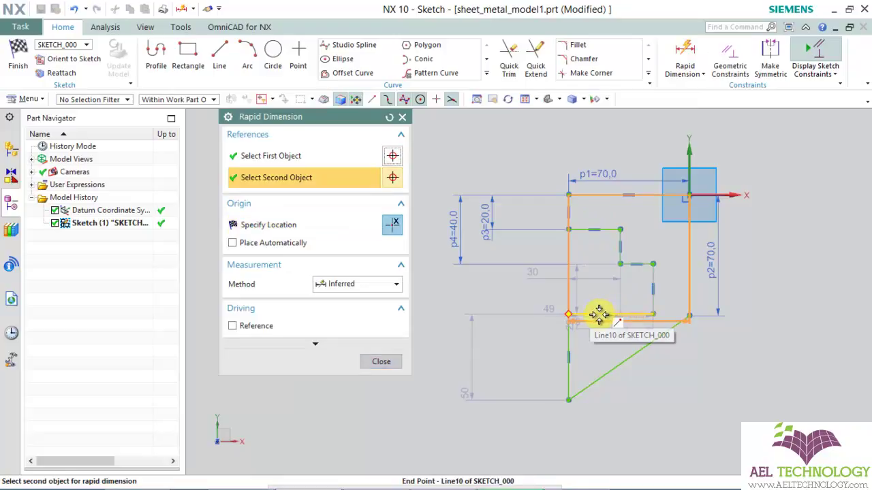
left_click(597, 313)
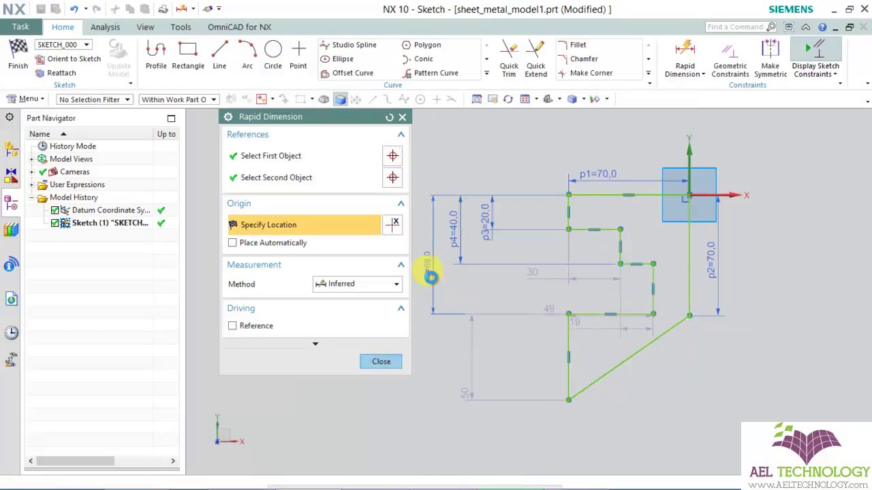
left_click(431, 286)
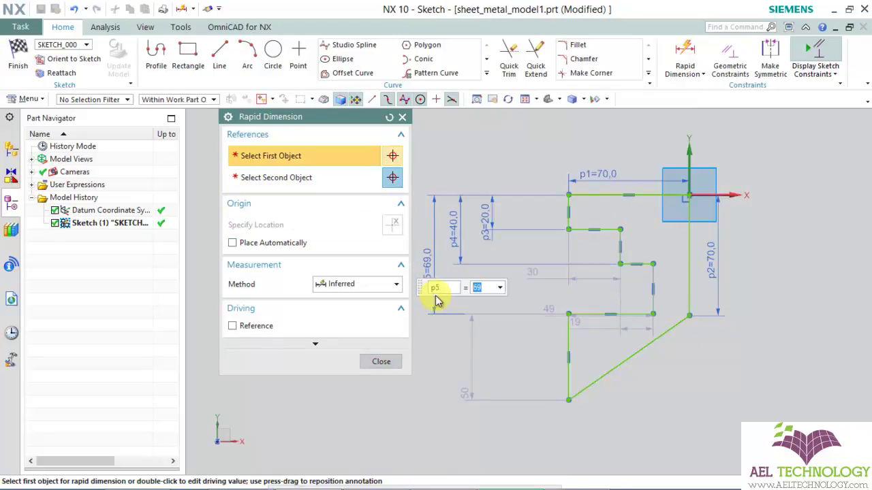
type("65")
key("Return")
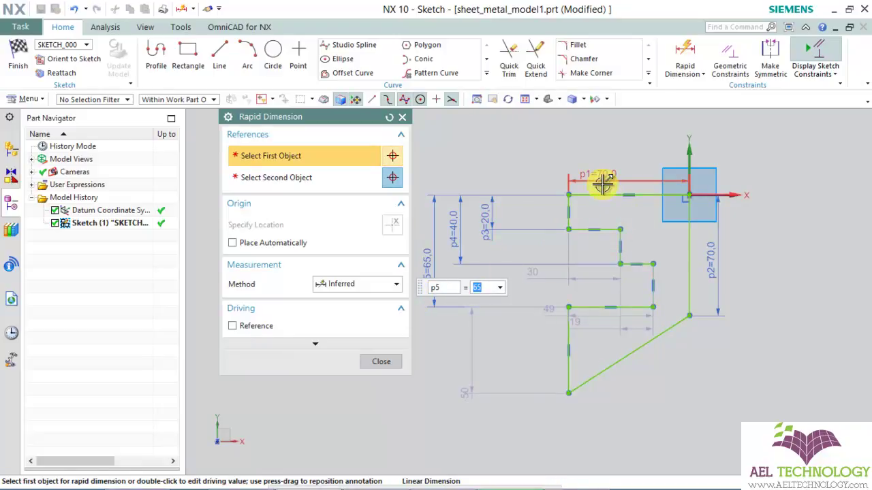
left_click(385, 357)
left_click_drag(609, 169, 615, 124)
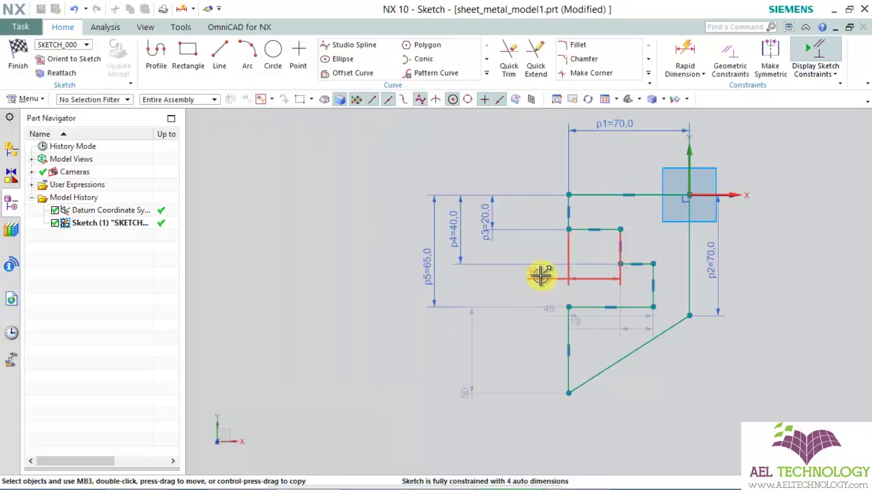
left_click_drag(541, 273, 598, 162)
- Change the 30 top step width dimension p6 to 18
double_click(599, 162)
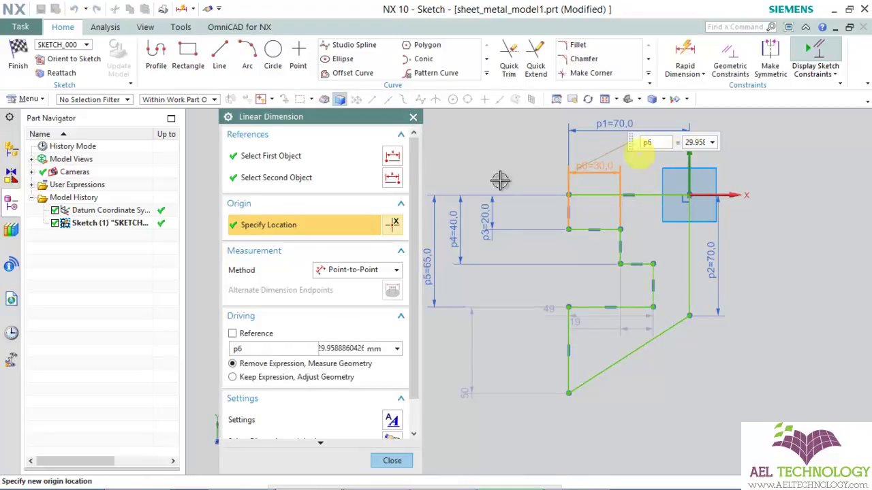
left_click(325, 349)
double_click(323, 348)
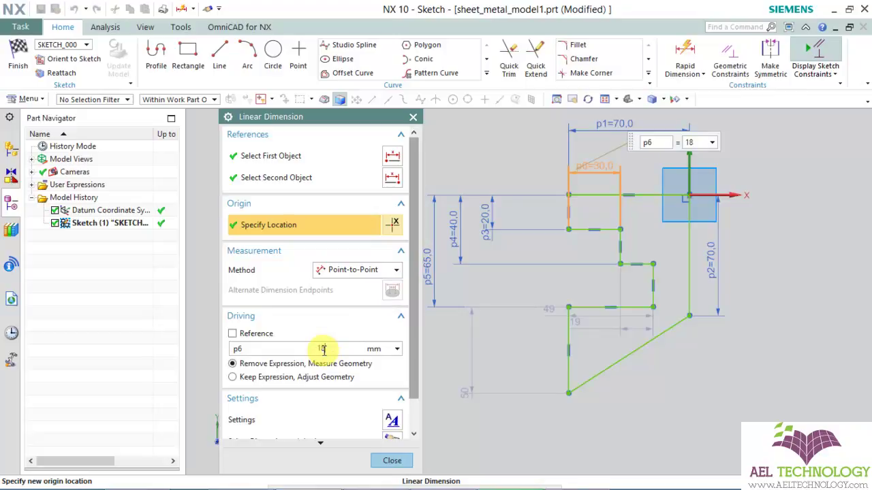
type("18")
key("Return")
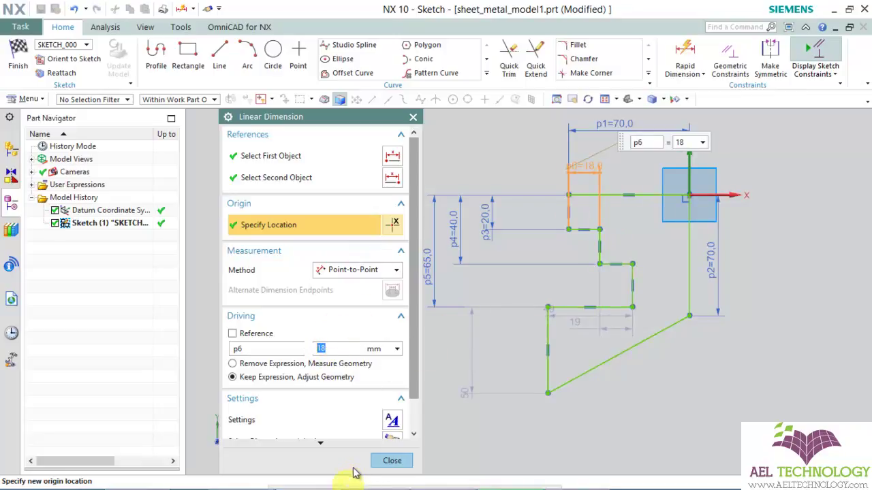
left_click(391, 462)
- Add horizontal dimension p7=30 from the left edge to the lower step edge
left_click(684, 53)
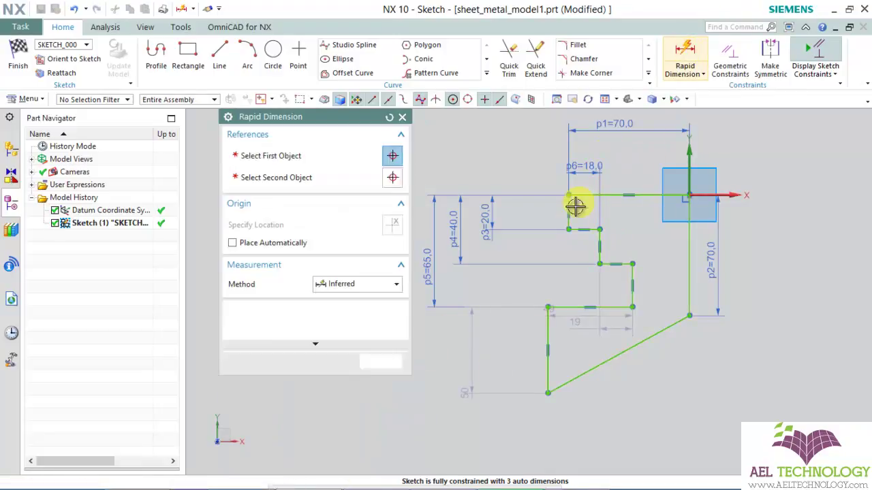
left_click(633, 276)
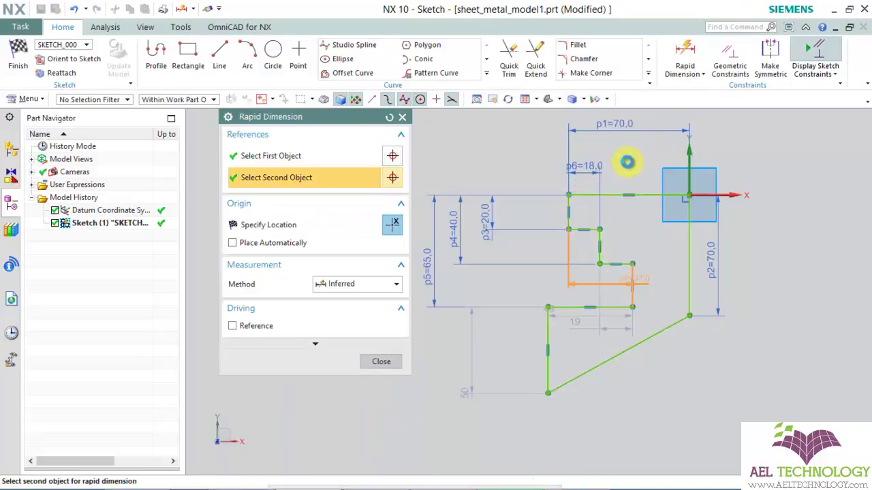
left_click(609, 145)
left_click(615, 159)
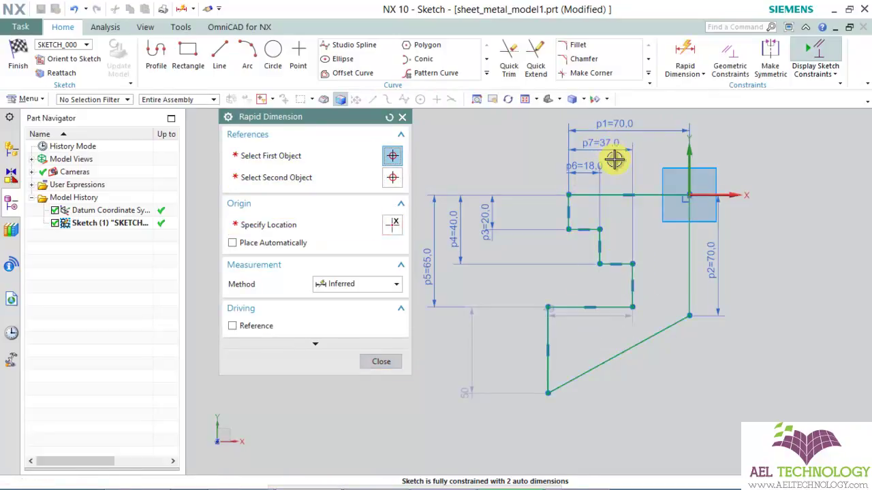
type("3")
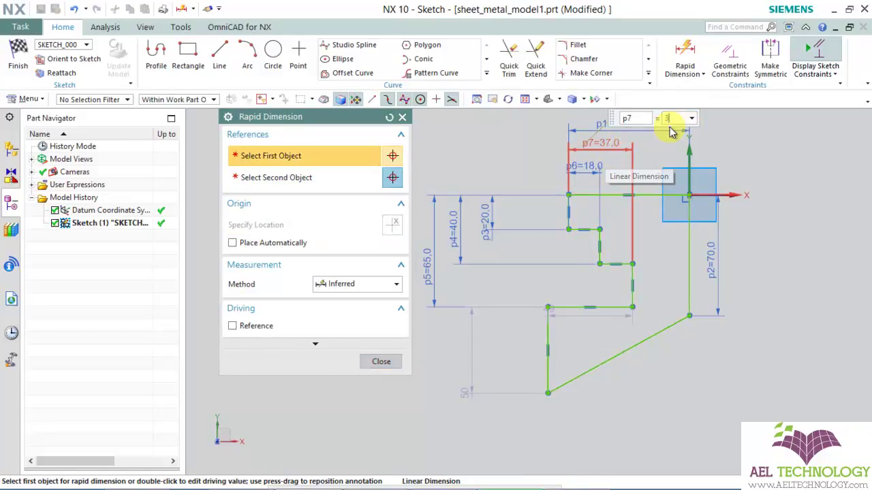
type("0")
key("Return")
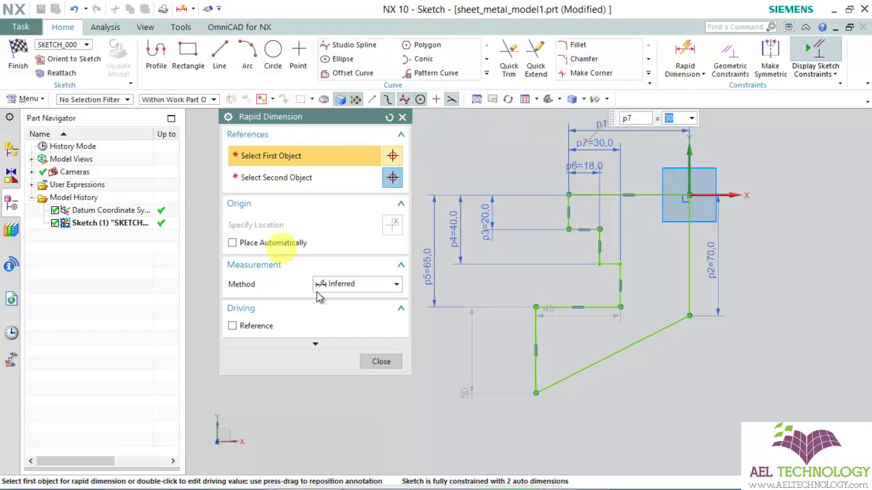
left_click(380, 361)
left_click(732, 65)
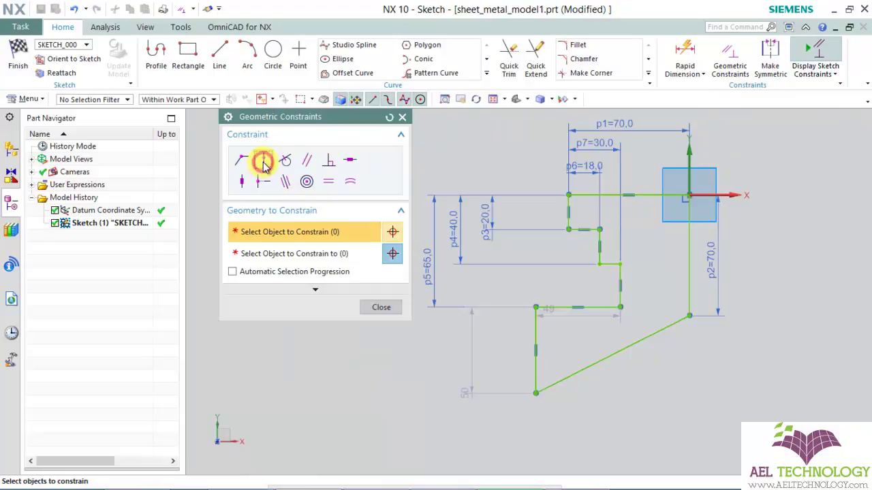
- Constrain the lower-left corner point onto the profile's left edge line
left_click(533, 307)
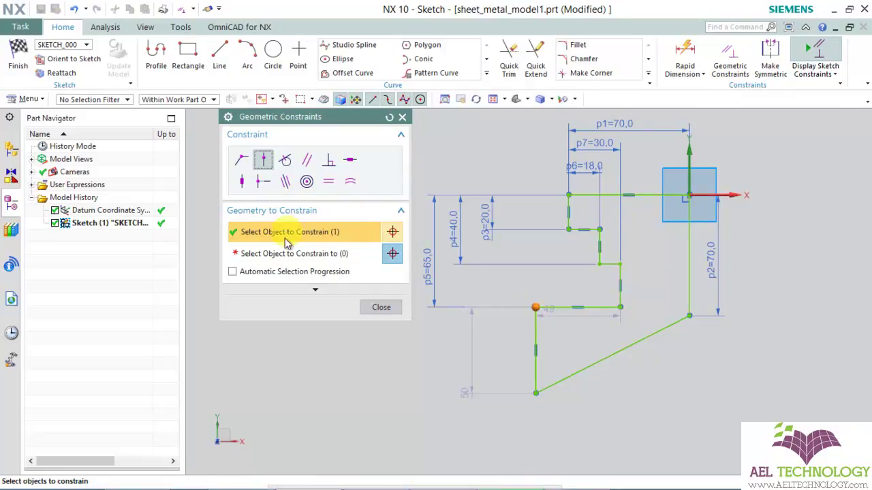
left_click(273, 254)
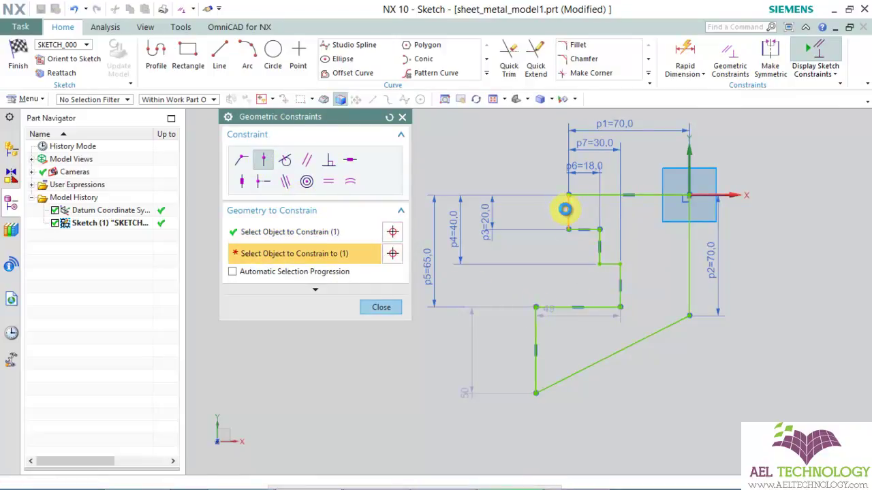
left_click(565, 209)
left_click(379, 305)
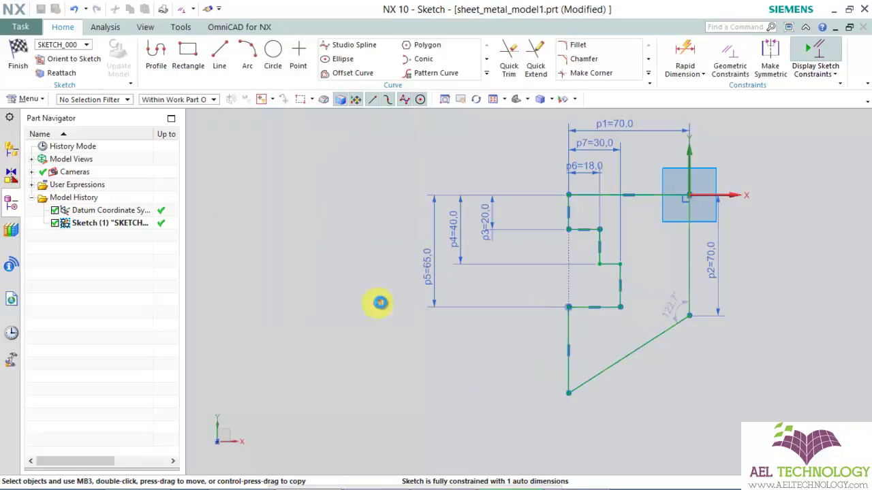
- Change the 122.7° angle dimension of the slanted bottom edge to 100°
double_click(675, 305)
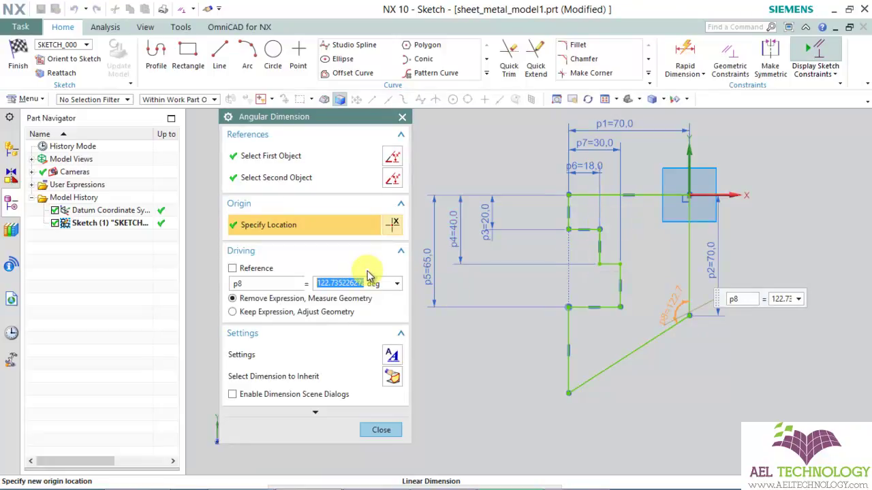
key("Return")
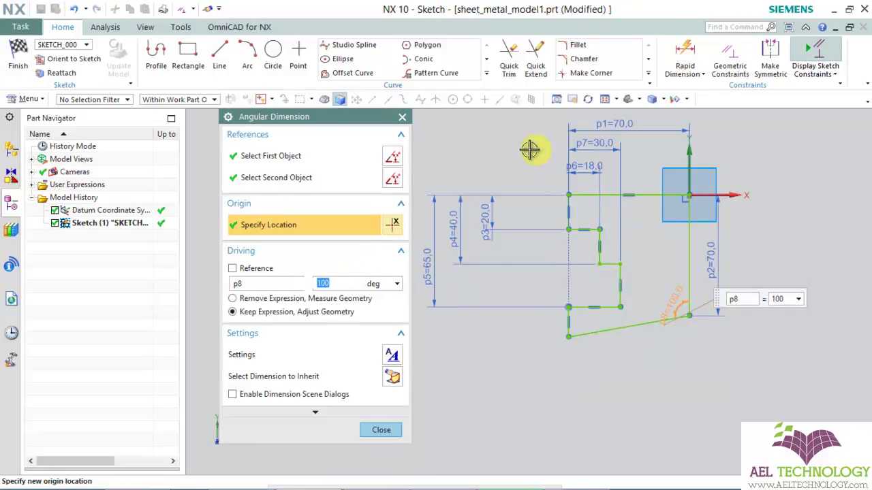
left_click(374, 429)
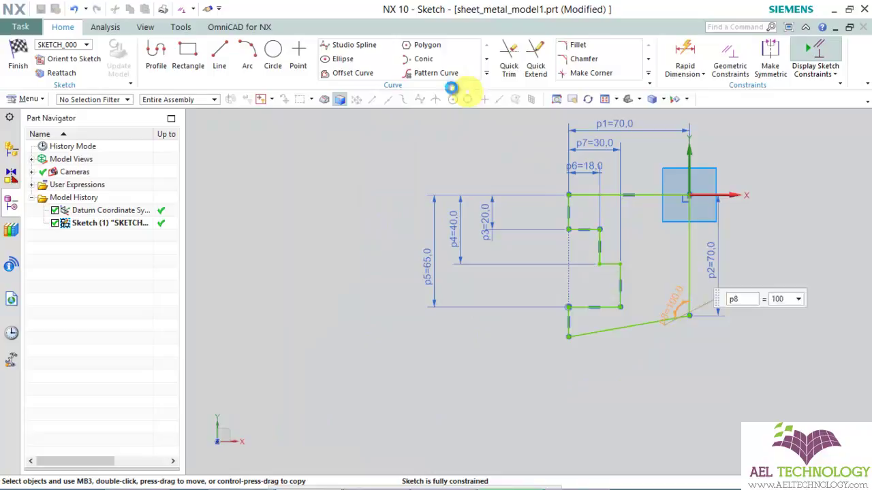
left_click(682, 55)
left_click(565, 339)
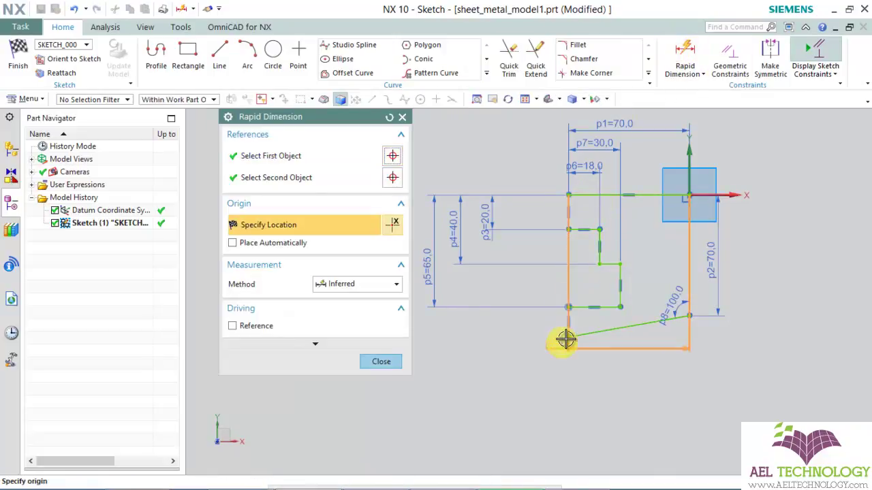
left_click(564, 335)
scroll(599, 317, "up", 2)
scroll(638, 306, "down", 3)
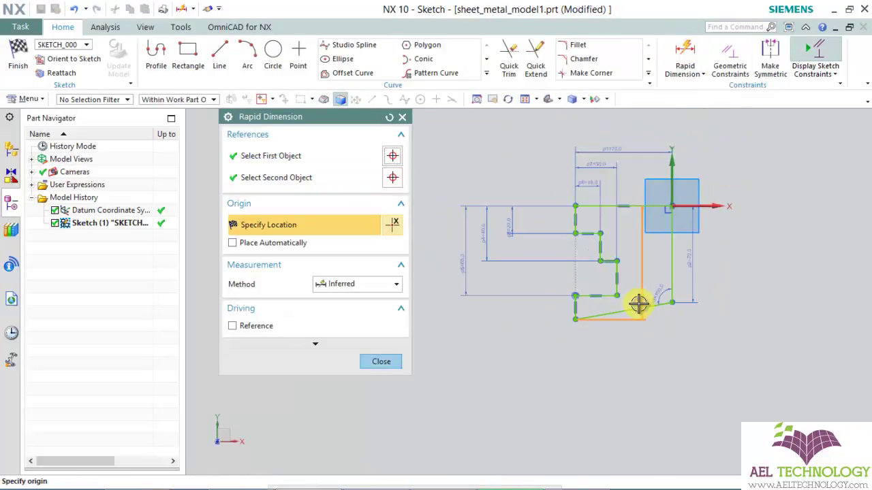
left_click(439, 258)
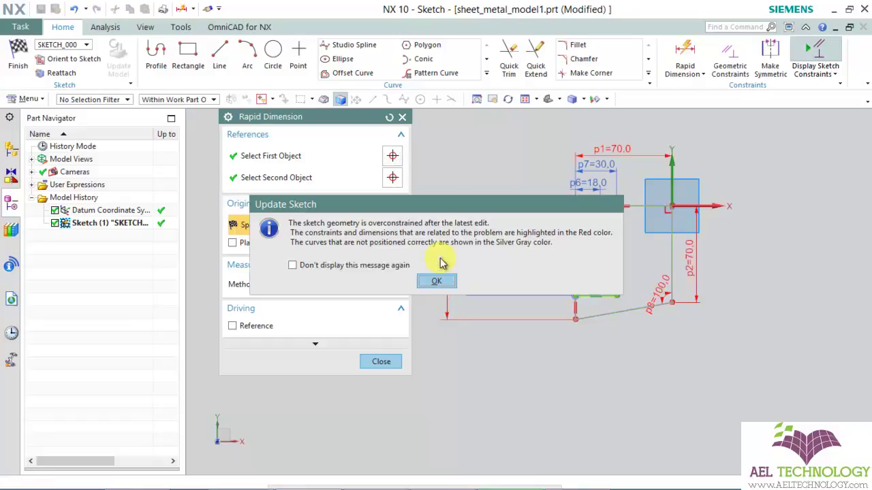
left_click(436, 281)
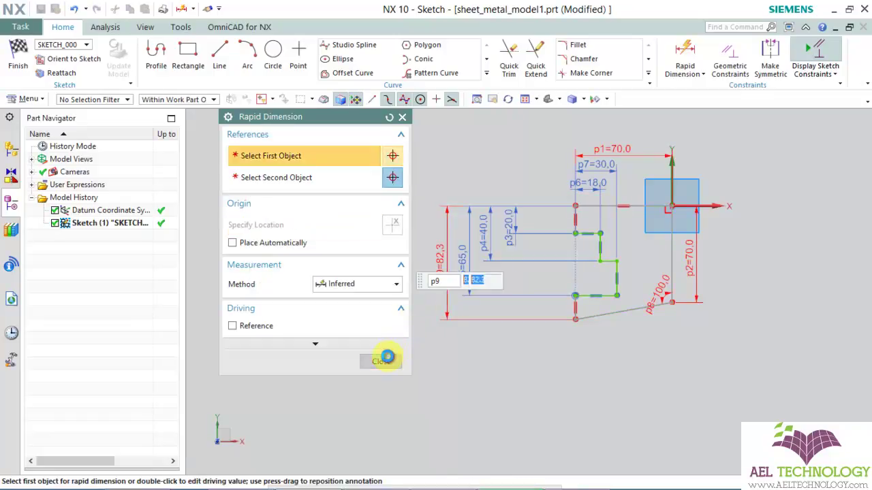
left_click(384, 359)
key("ctrl+z")
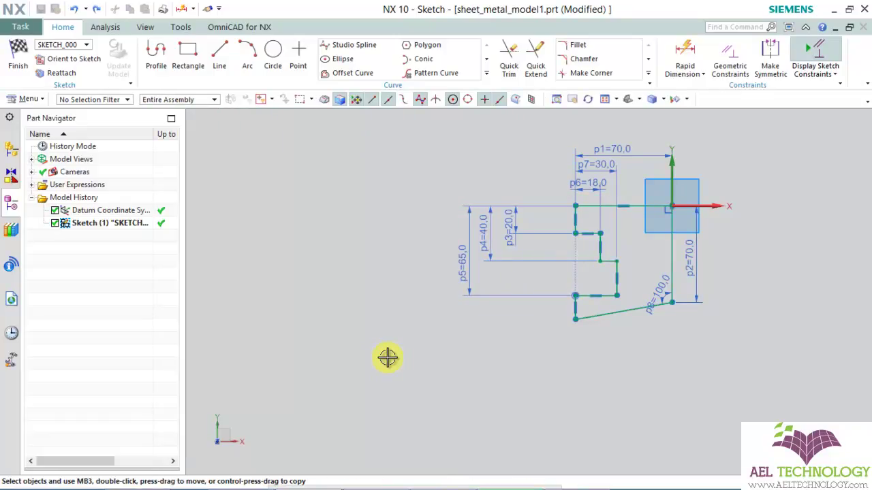
scroll(619, 234, "down", 3)
scroll(618, 233, "up", 4)
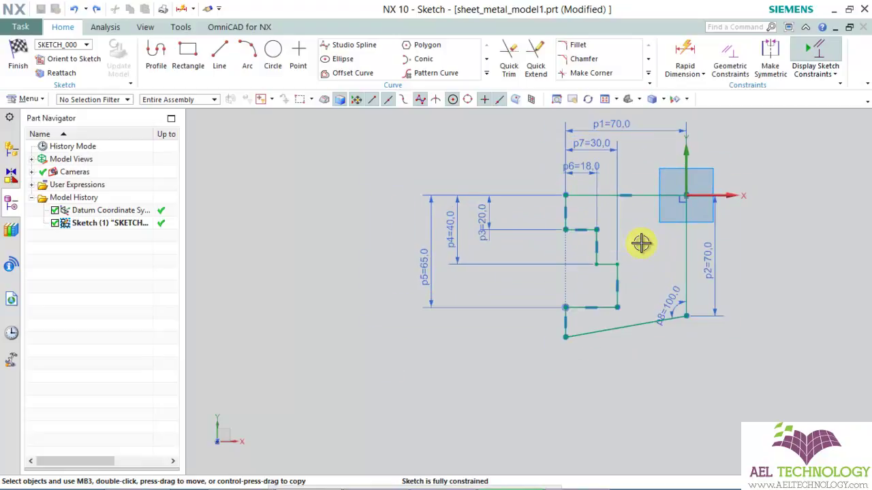
scroll(696, 240, "up", 2)
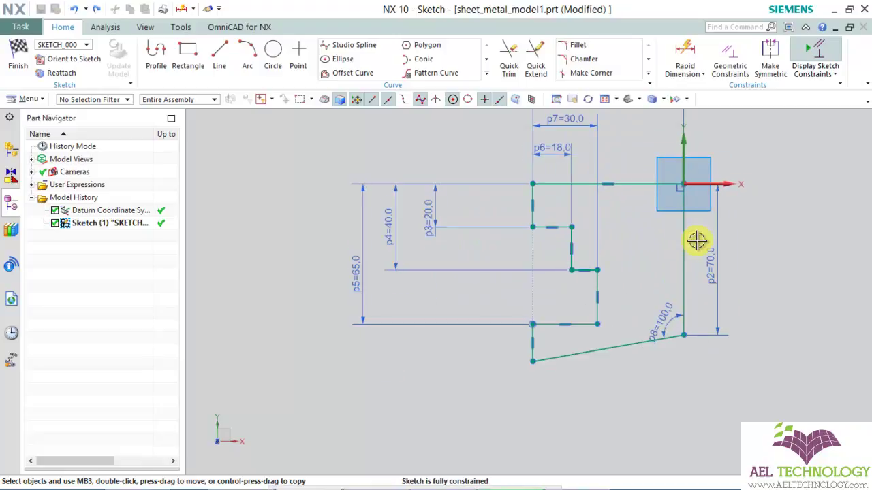
- Finish the sketch and create SB Tab (1) at 3 mm thickness in the original direction
left_click(21, 65)
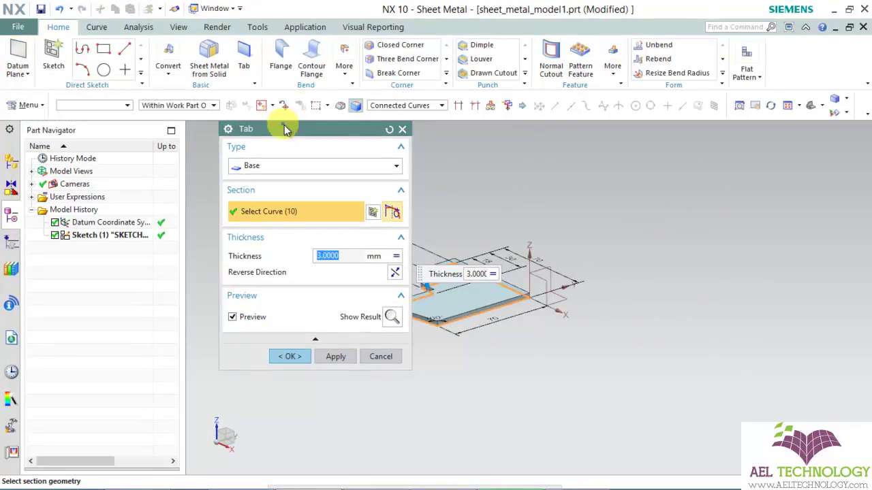
left_click_drag(286, 129, 195, 108)
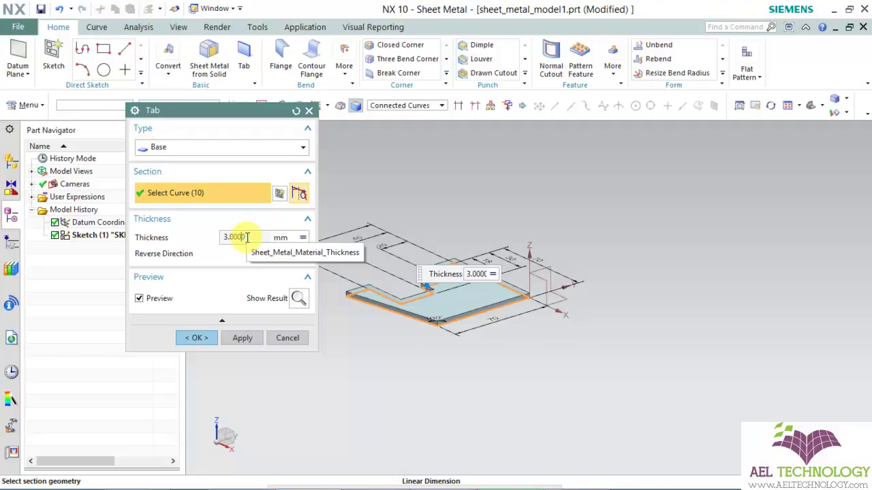
left_click_drag(247, 237, 212, 232)
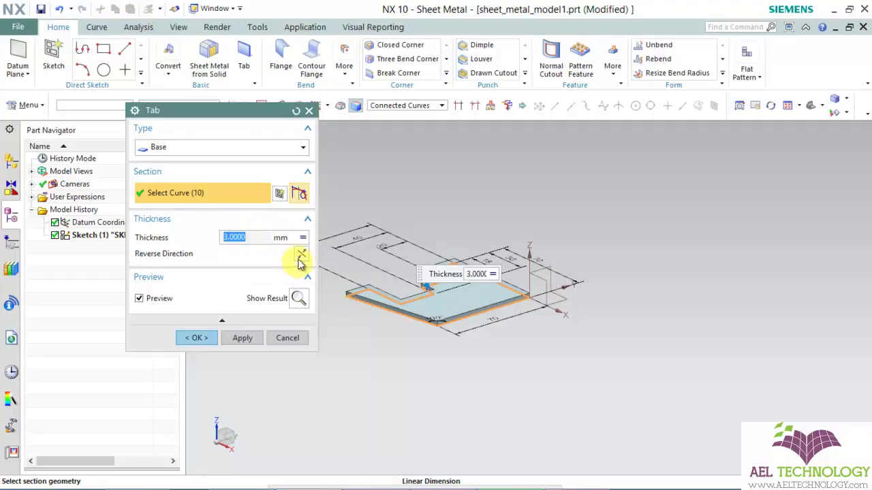
left_click(301, 255)
left_click(302, 256)
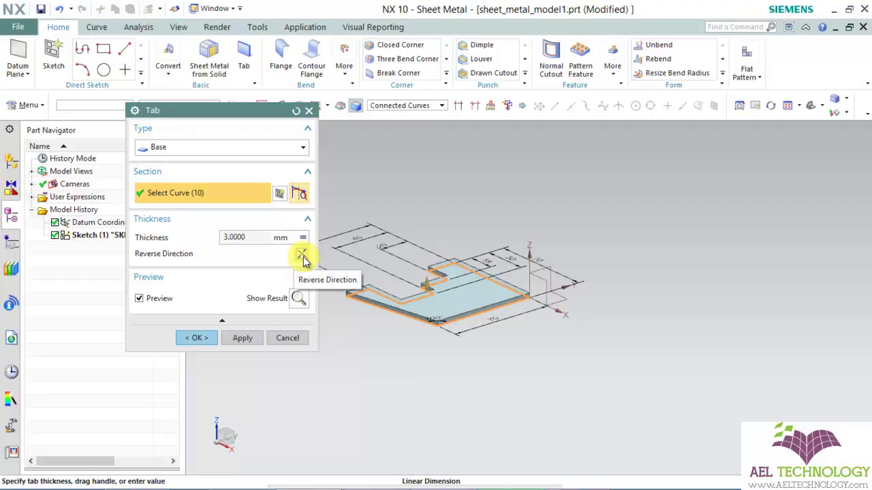
left_click(196, 338)
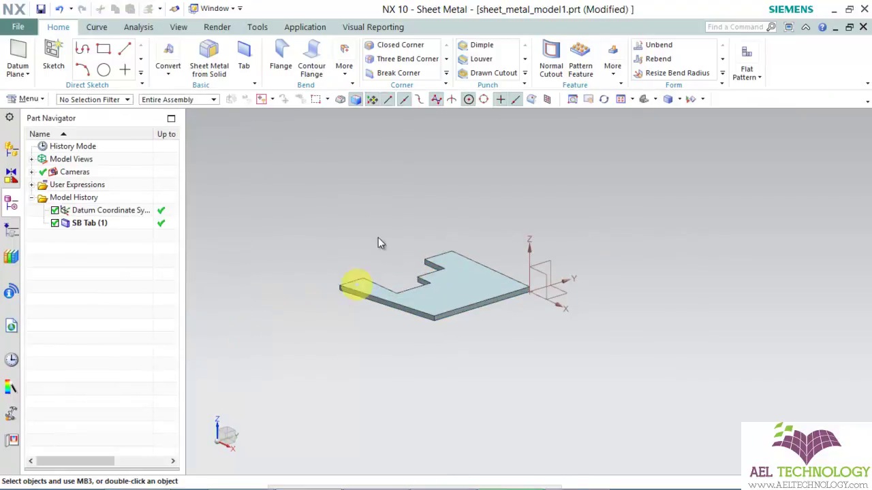
middle_click_drag(380, 244, 390, 223)
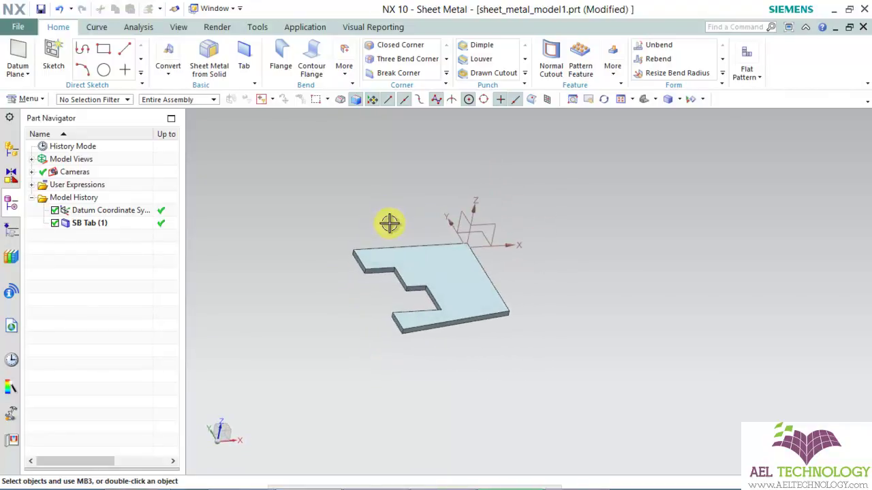